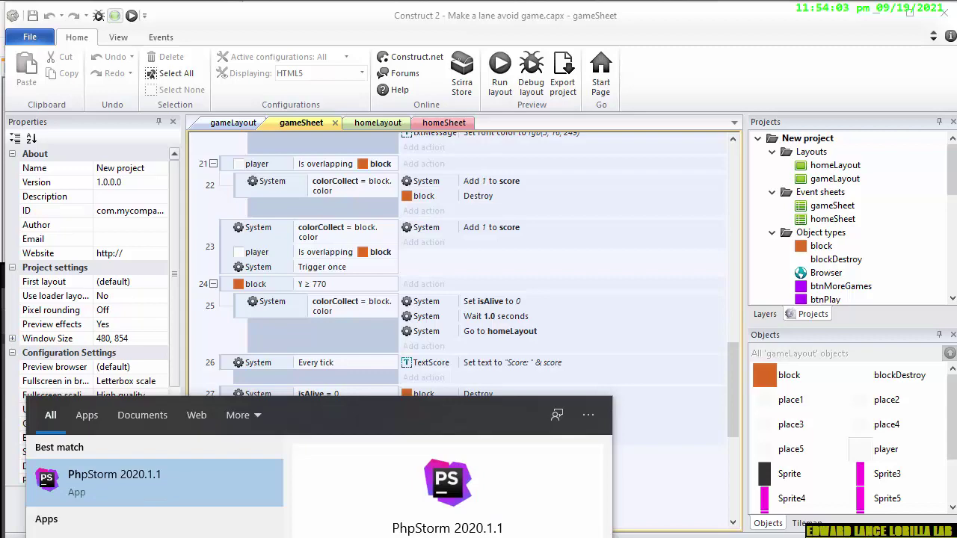
Launch Photoshop and create a new 480 x 854 px portrait document at 72 pixels/inch with a white background
key("Return")
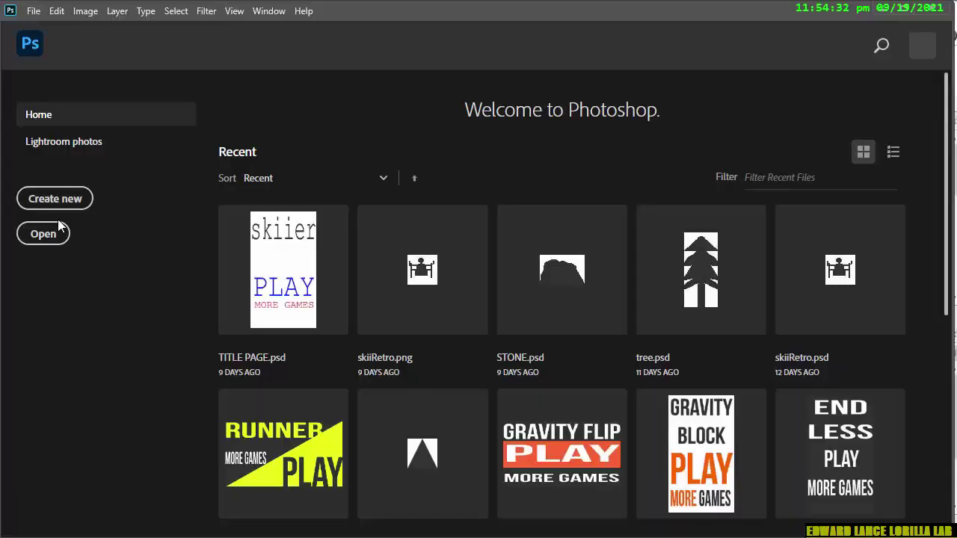
left_click(29, 200)
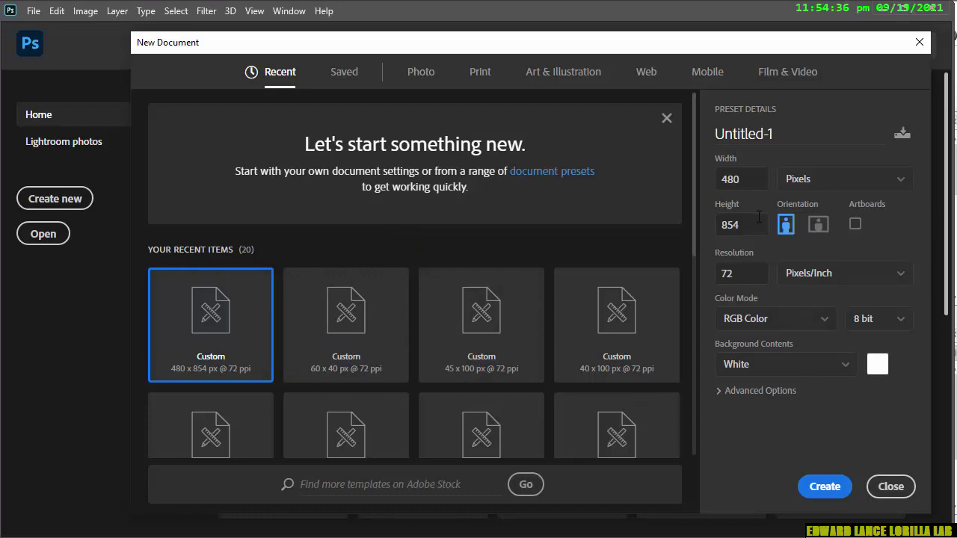
left_click(830, 489)
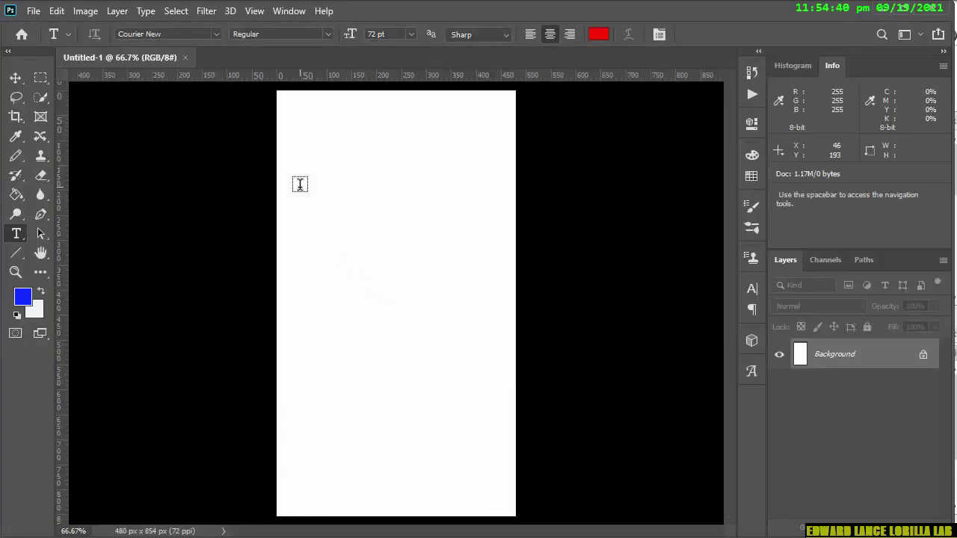
Start a text layer in the Impact font and centre its placeholder text across the upper part of the canvas
left_click(305, 206)
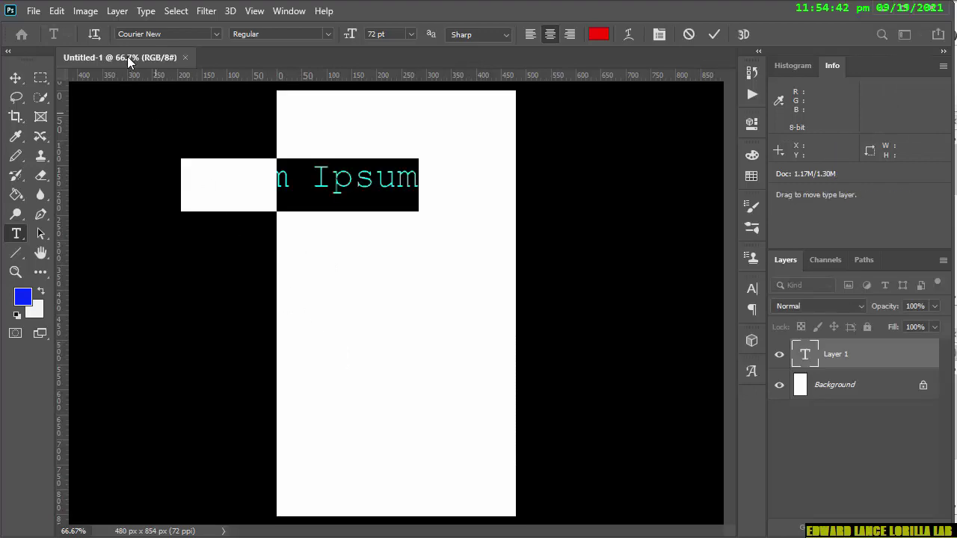
left_click(155, 33)
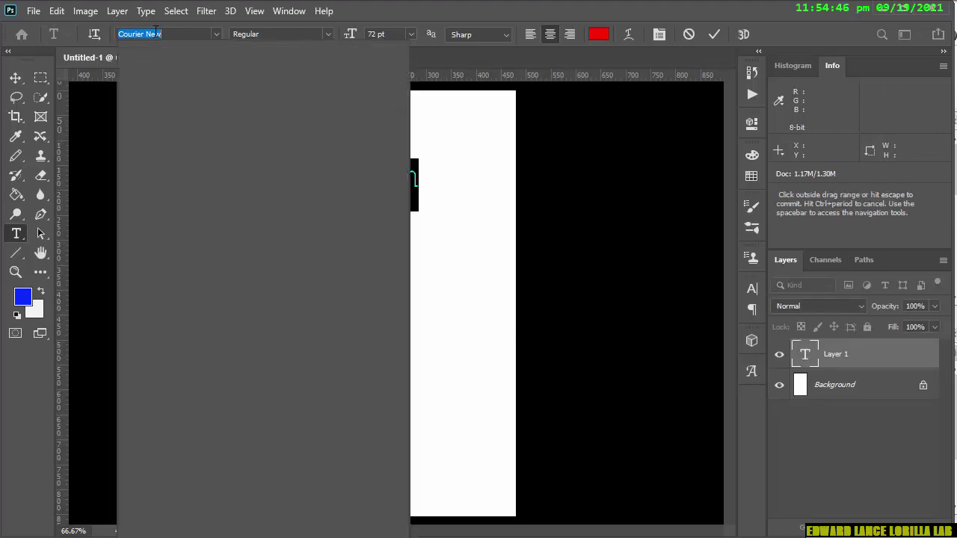
type("imp")
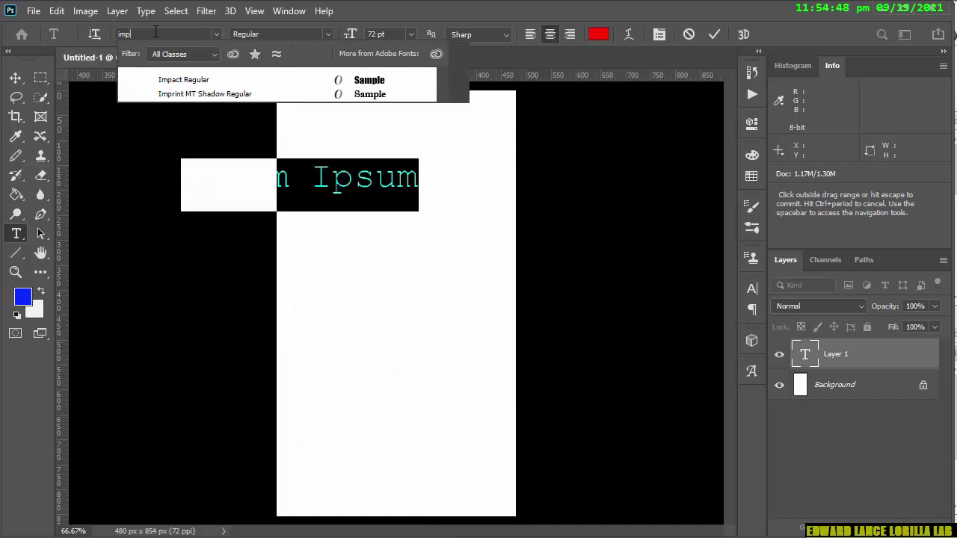
left_click(160, 80)
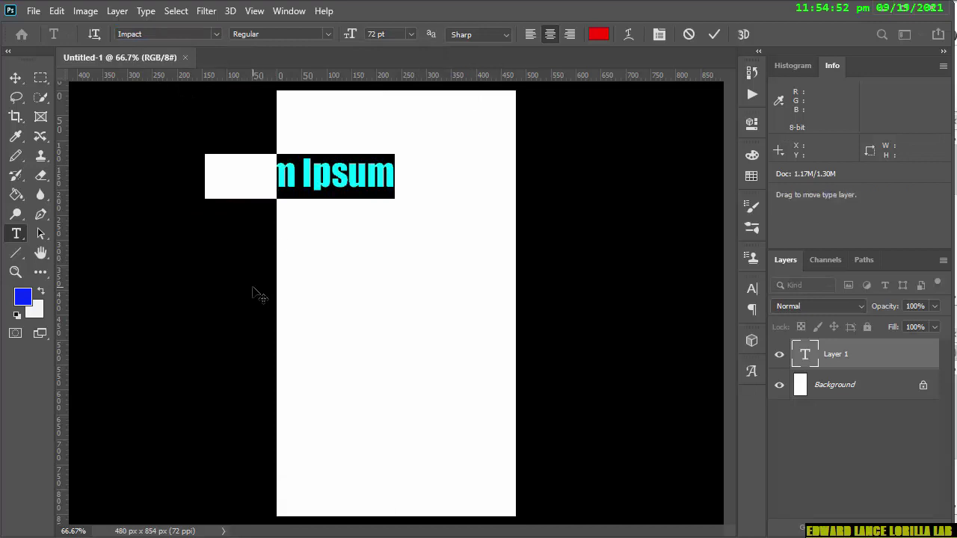
left_click_drag(256, 292, 351, 305)
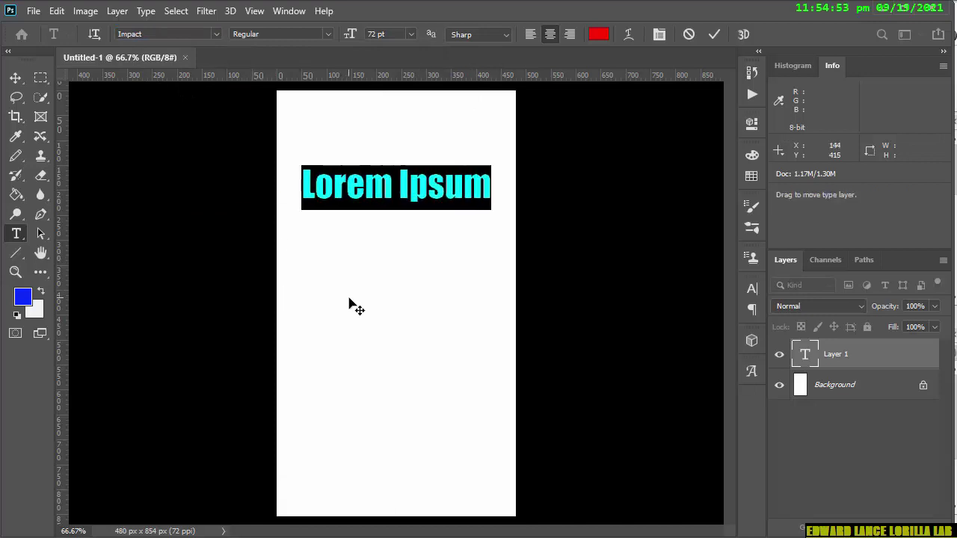
Replace the placeholder text with the title LANEBOX and commit the text
left_click(321, 193)
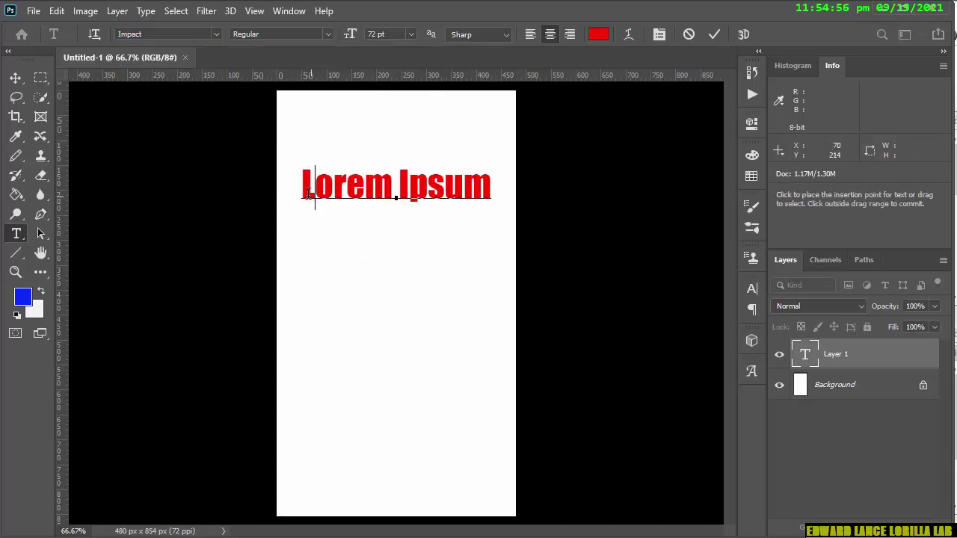
left_click_drag(308, 195, 581, 188)
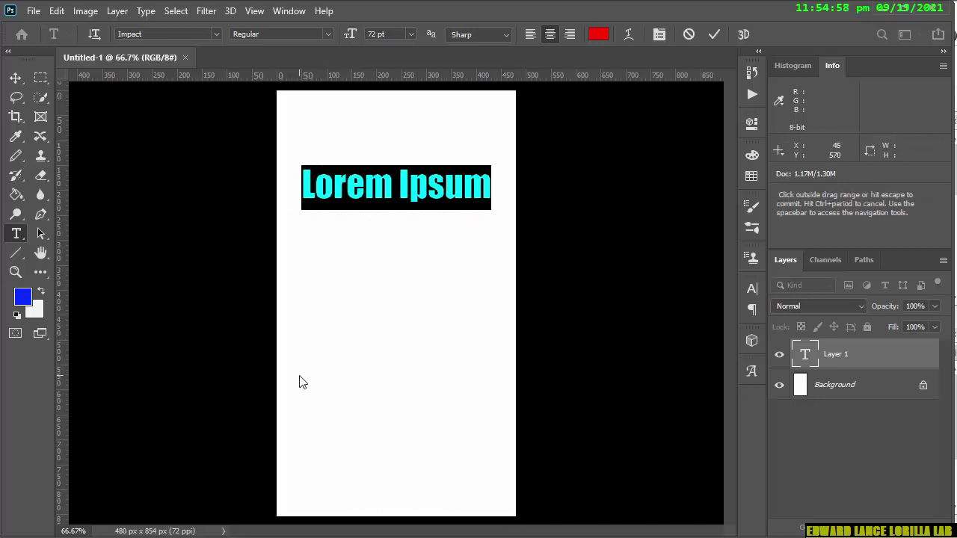
left_click(347, 168)
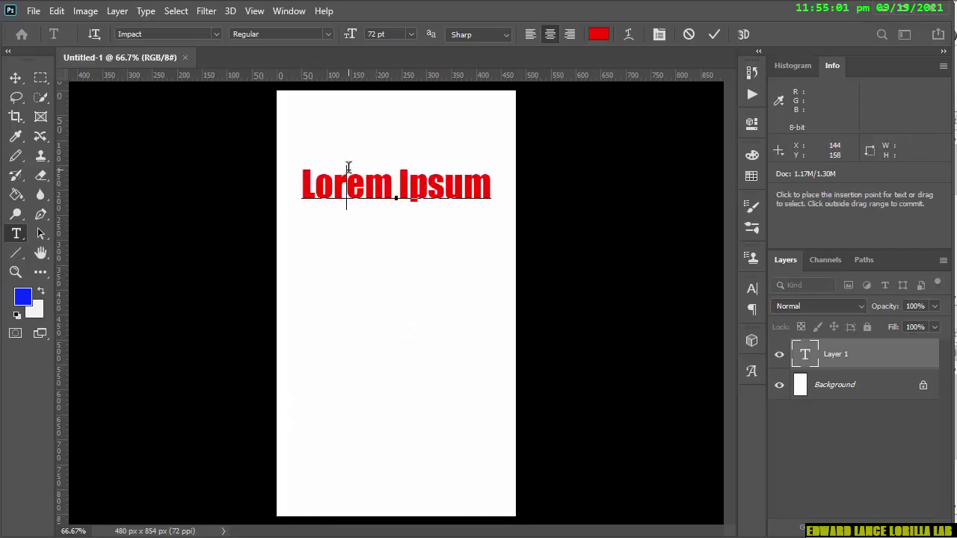
left_click_drag(303, 189, 506, 188)
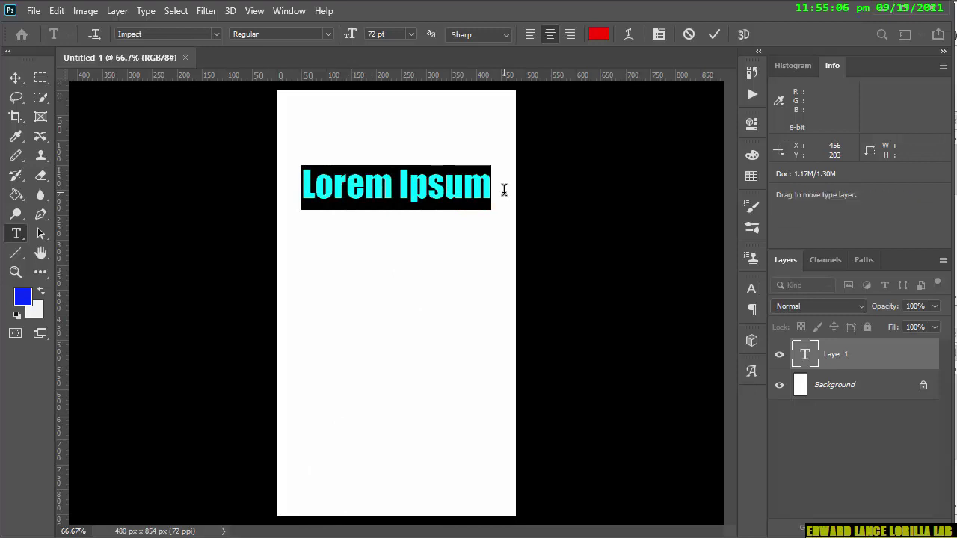
type("LA")
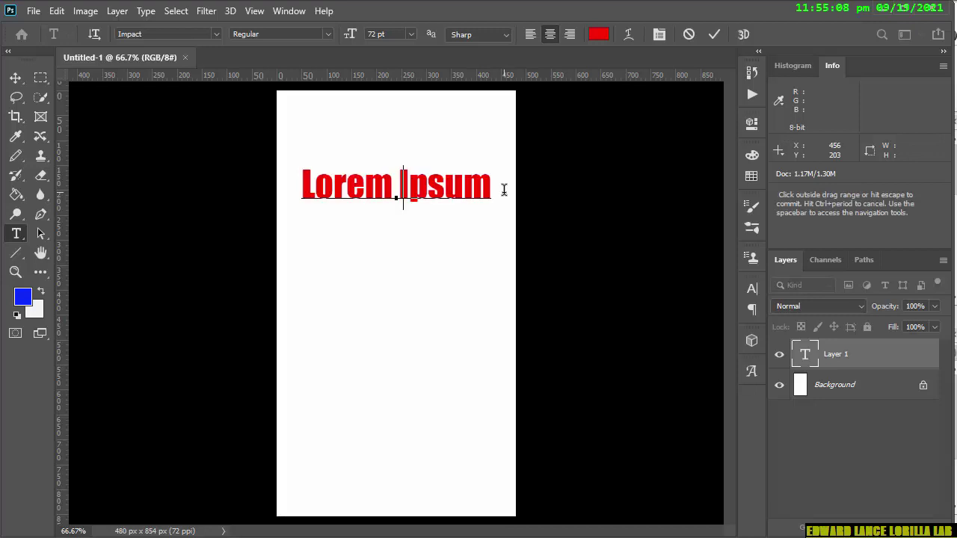
type("NM")
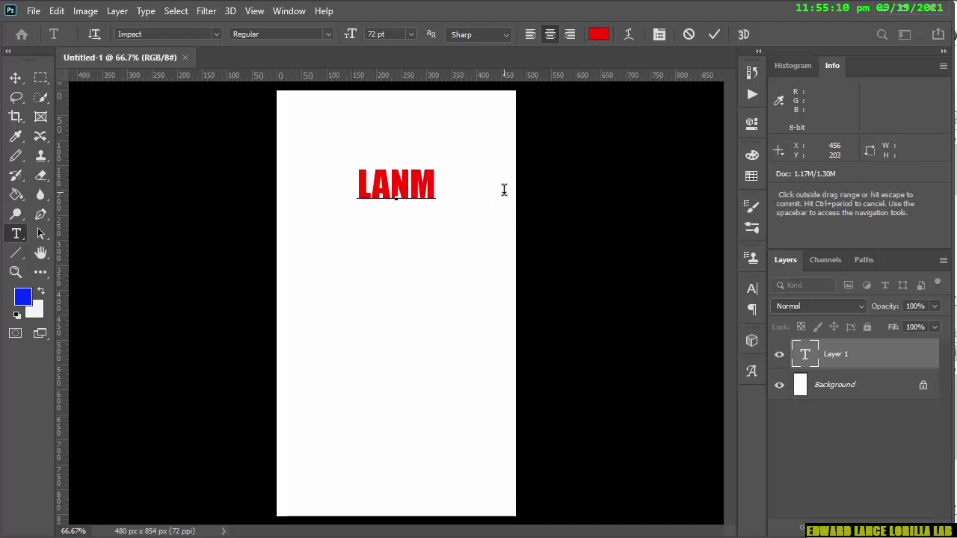
type("CE")
key("BackSpace")
key("BackSpace")
key("BackSpace")
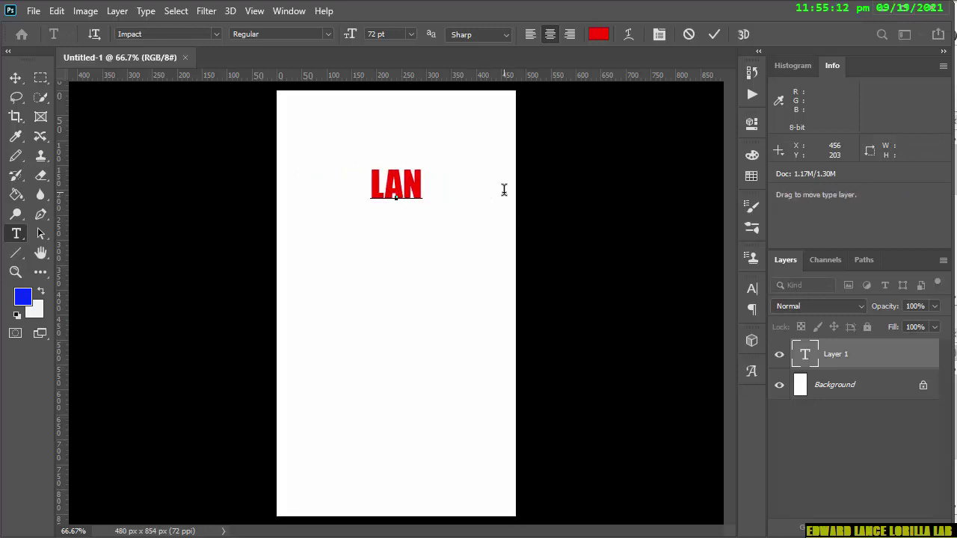
type("E")
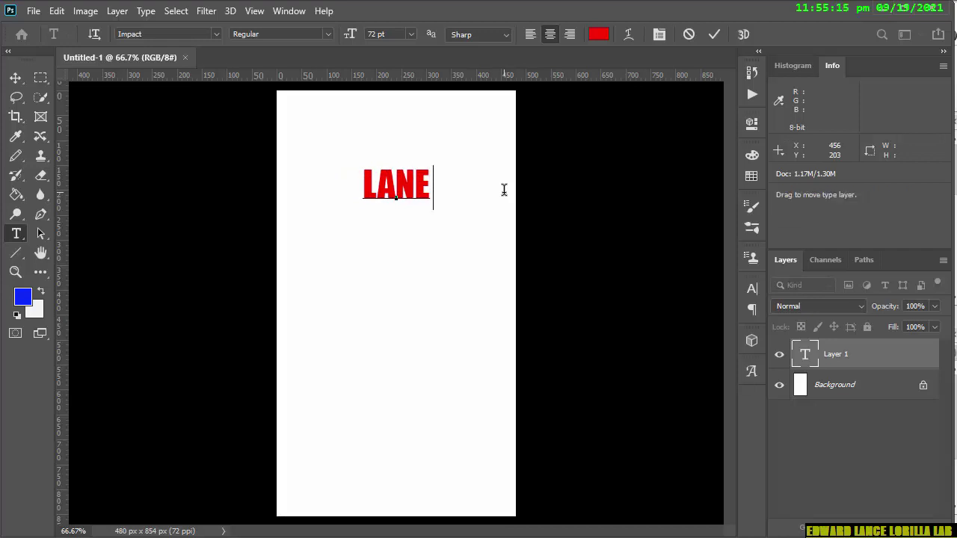
type(" E")
key("BackSpace")
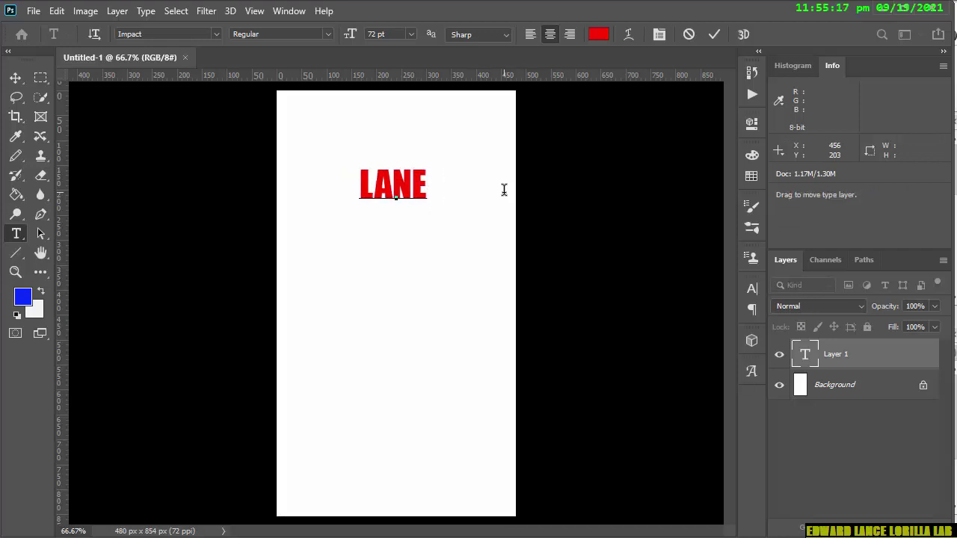
type("e")
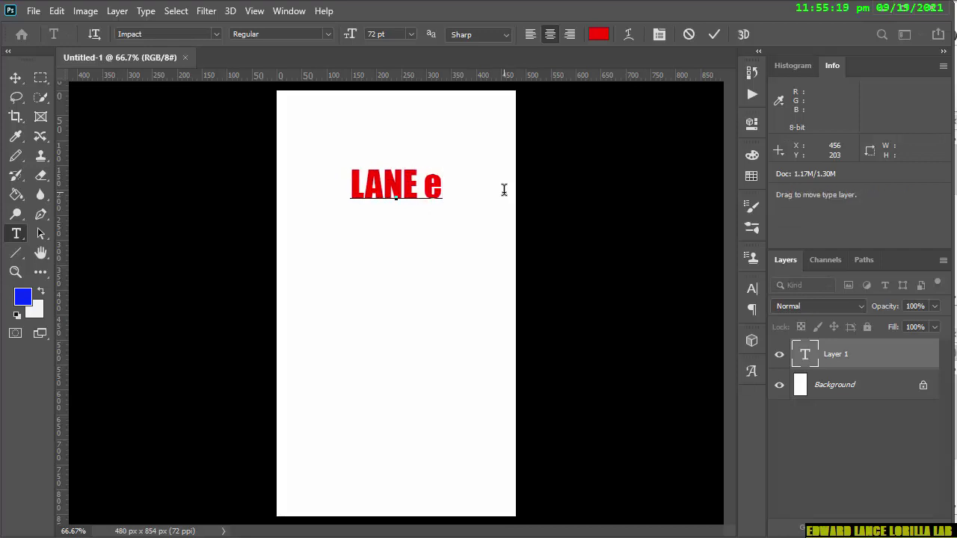
key("BackSpace")
key("BackSpace")
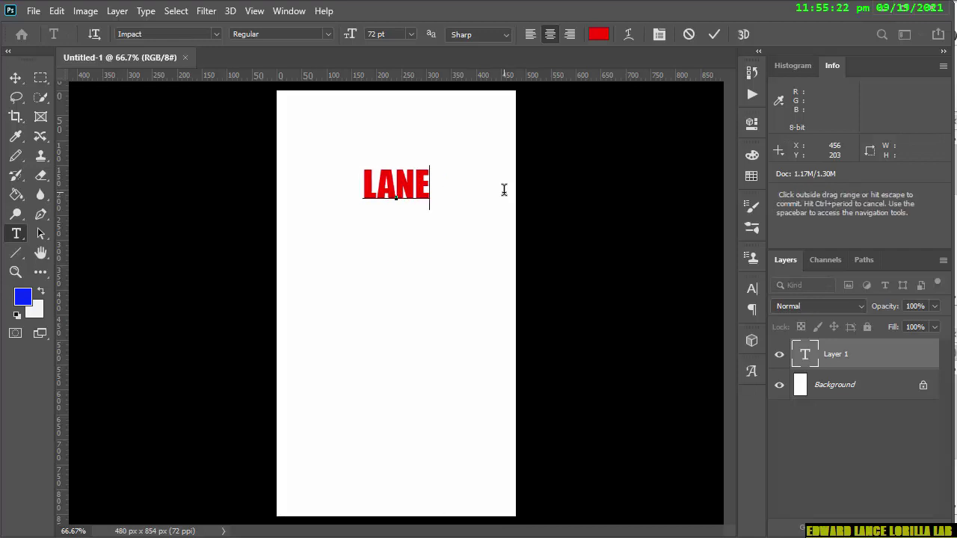
type("BOX")
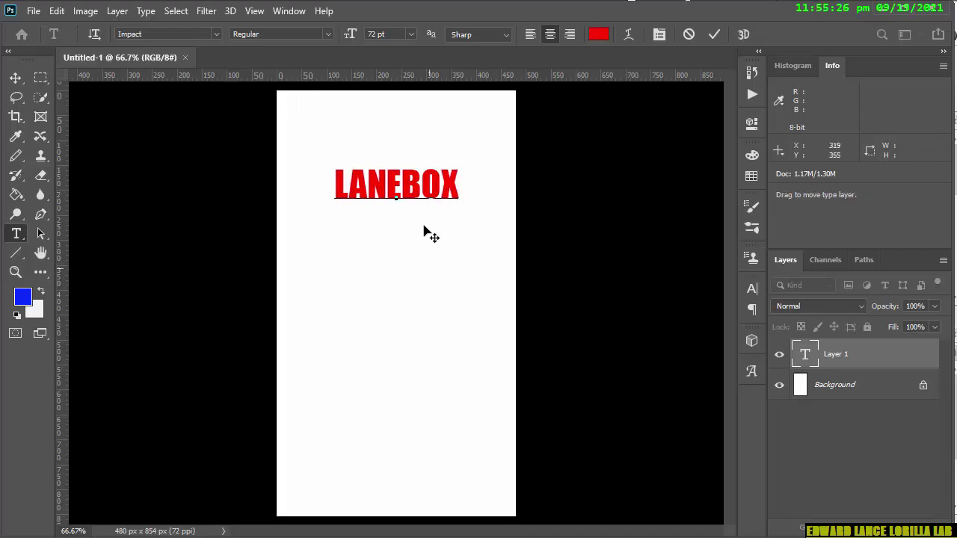
left_click(714, 34)
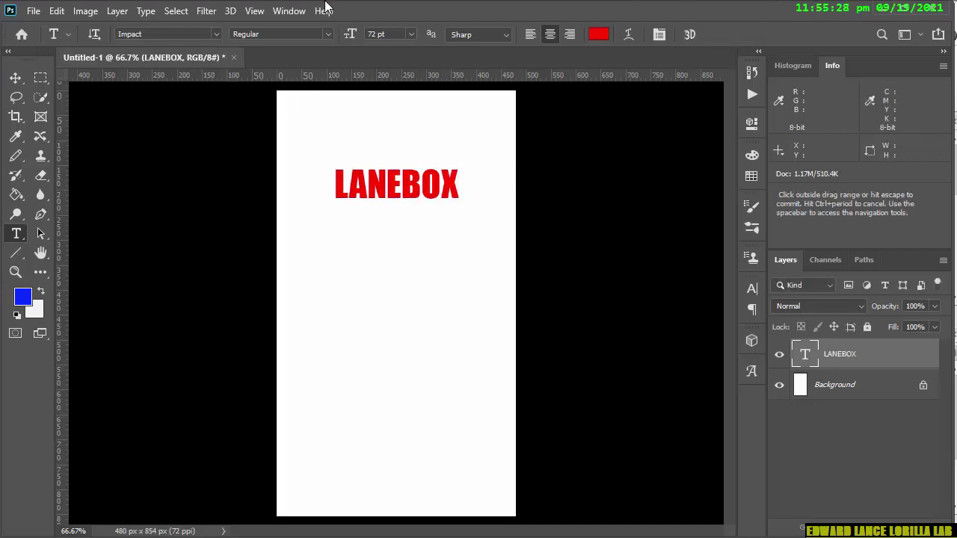
Scale the LANEBOX title to about 156% and centre it horizontally near the top of the canvas
key("ctrl+t")
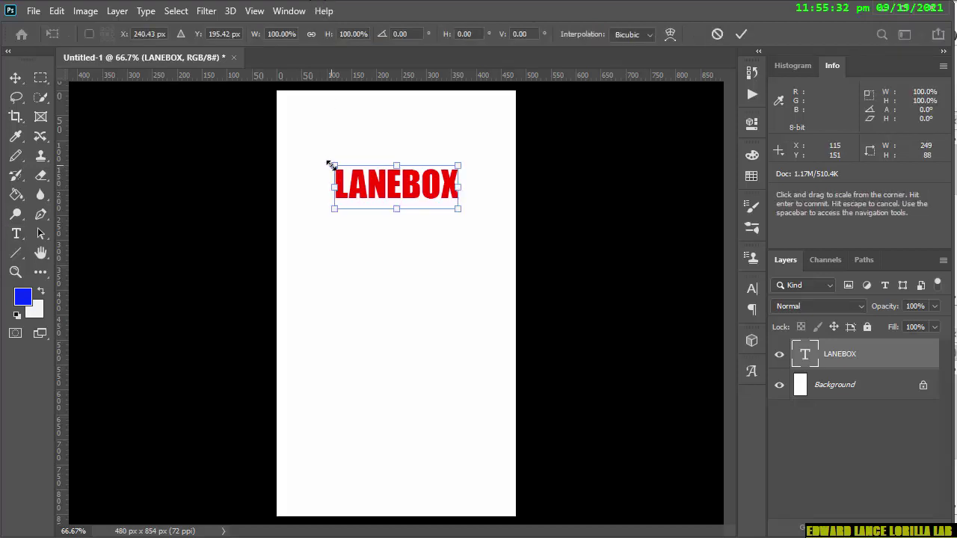
left_click_drag(332, 166, 263, 140)
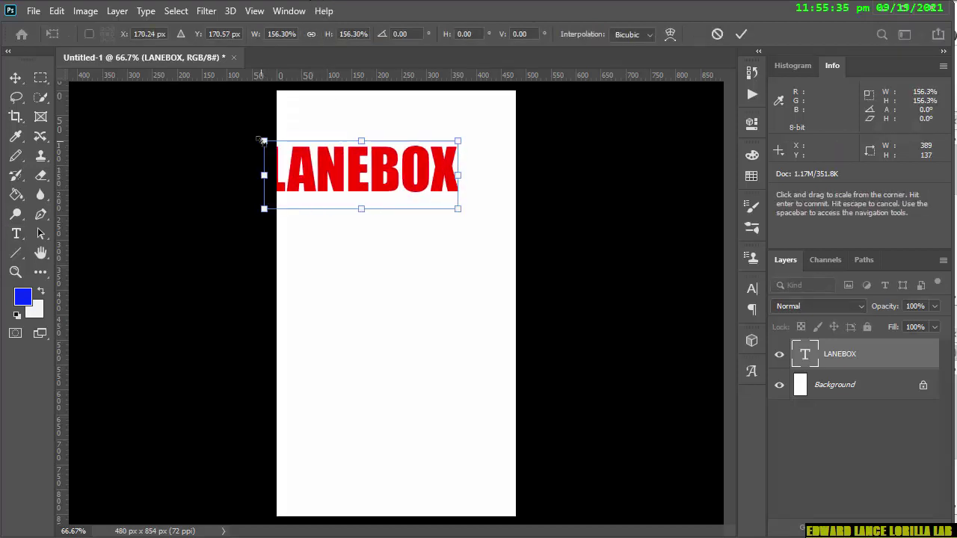
left_click_drag(296, 175, 333, 181)
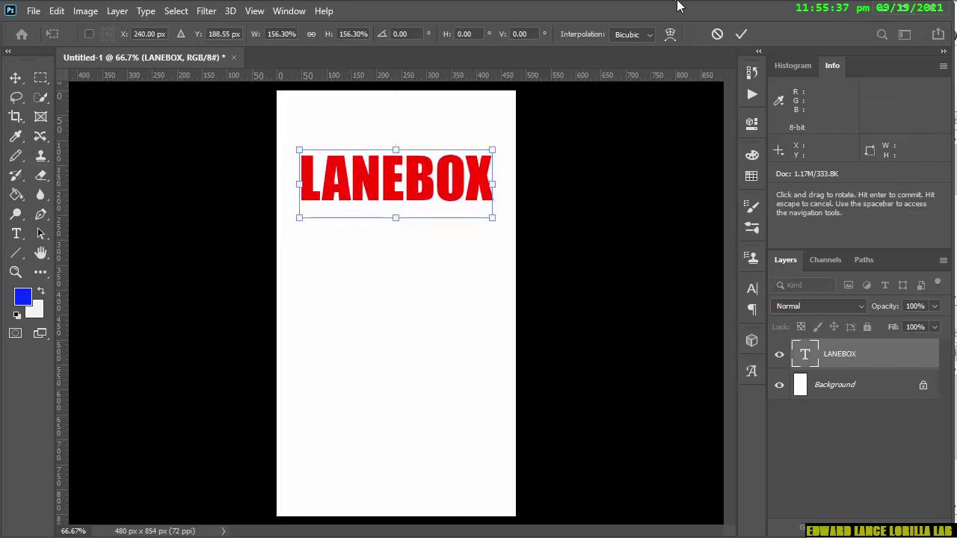
left_click(741, 34)
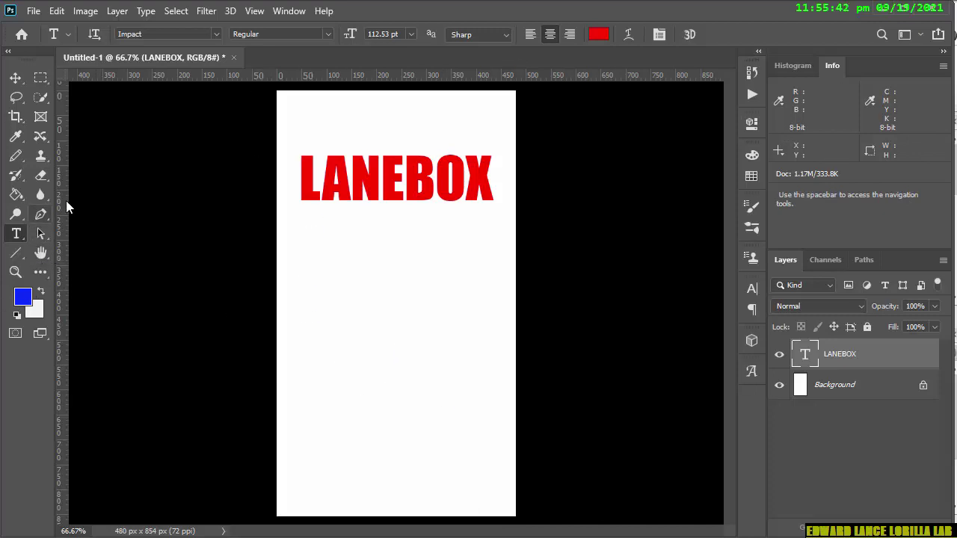
left_click(17, 253)
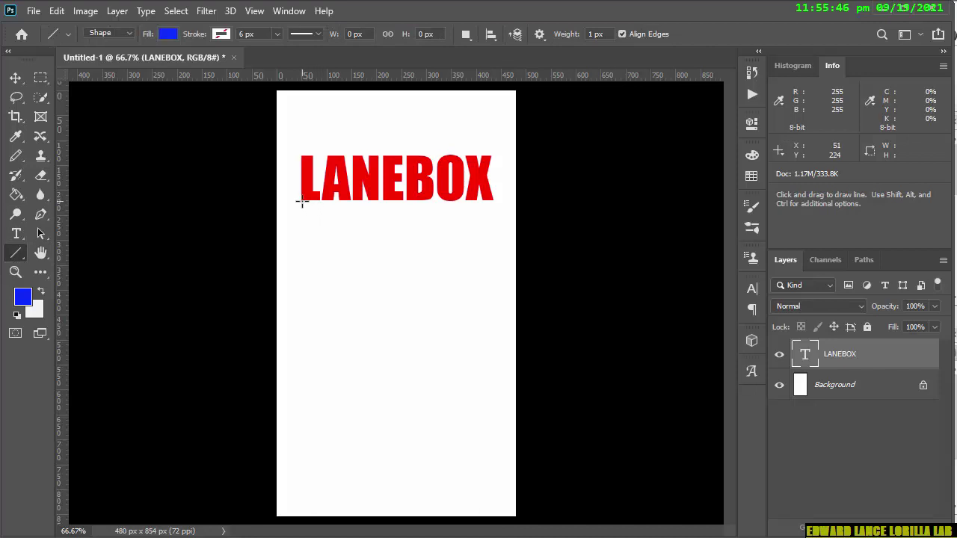
left_click_drag(302, 201, 494, 200)
key("ctrl+z")
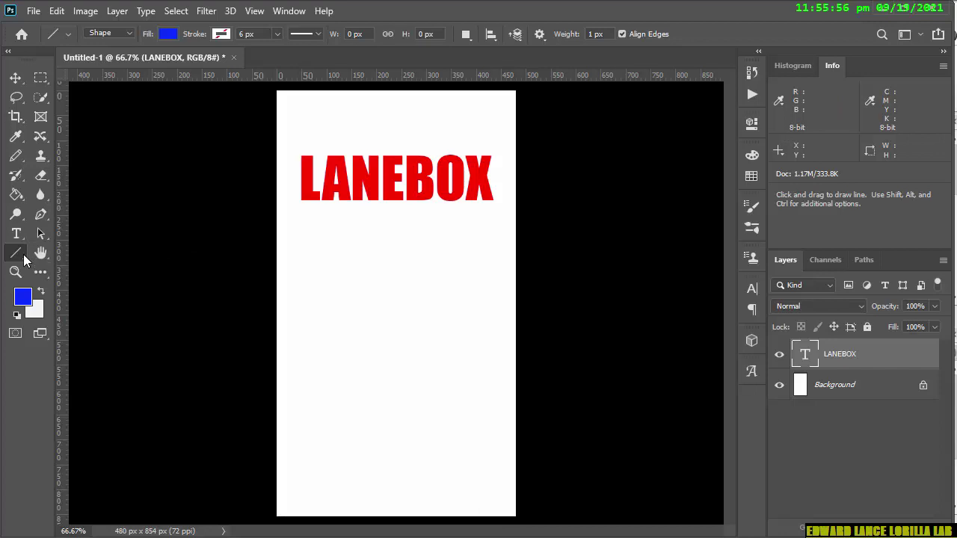
Draw a thin blue rectangle of about 390 x 11 px under the title, and create a second rectangle of 390 x 11 px
right_click(24, 254)
left_click(88, 249)
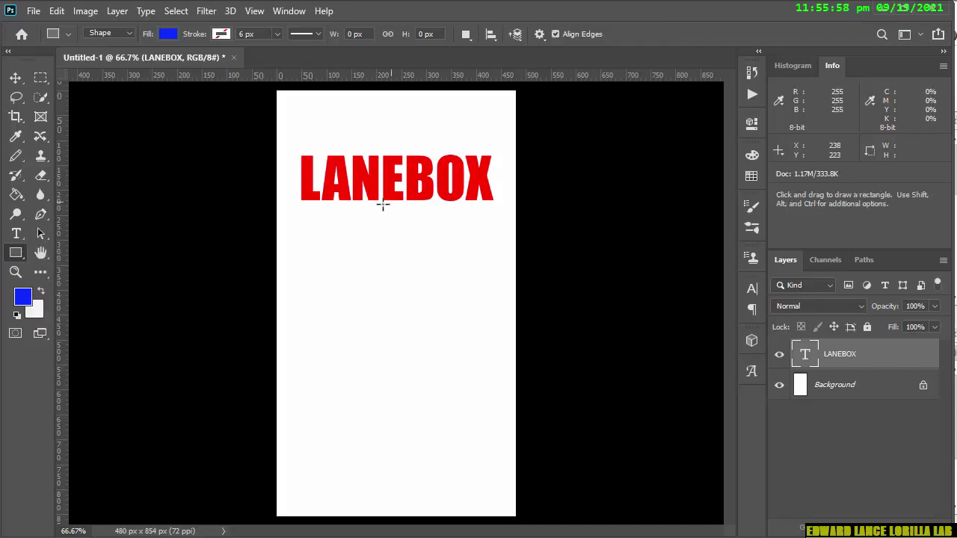
left_click_drag(301, 205, 495, 210)
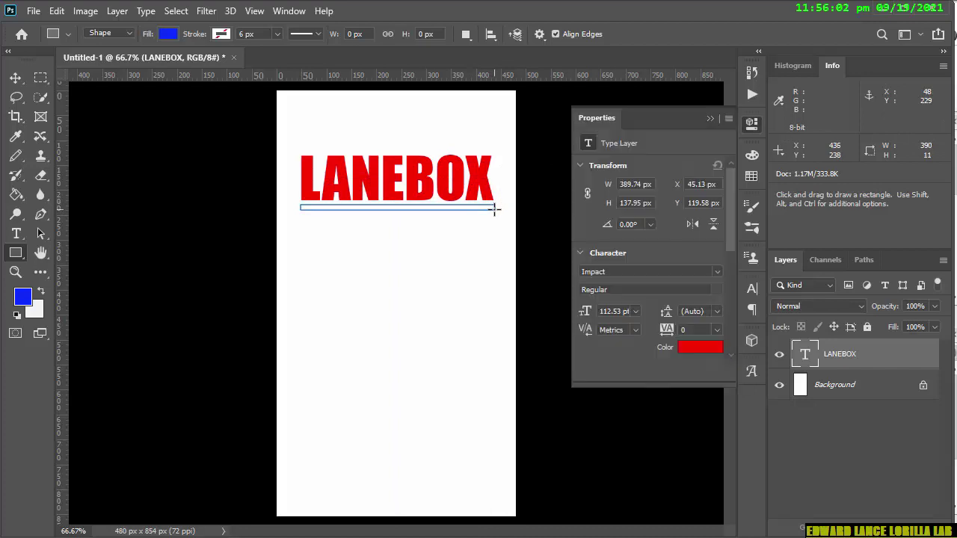
left_click(504, 231)
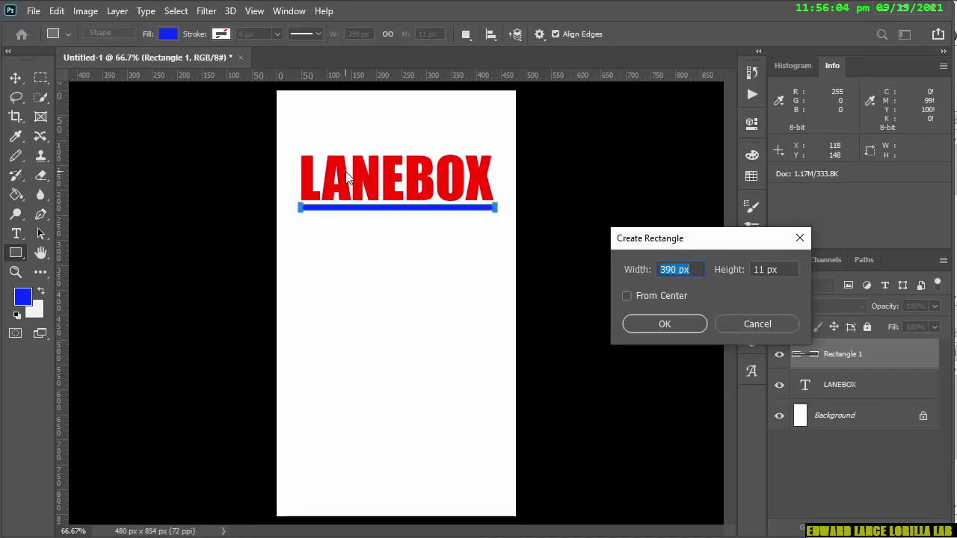
left_click(664, 325)
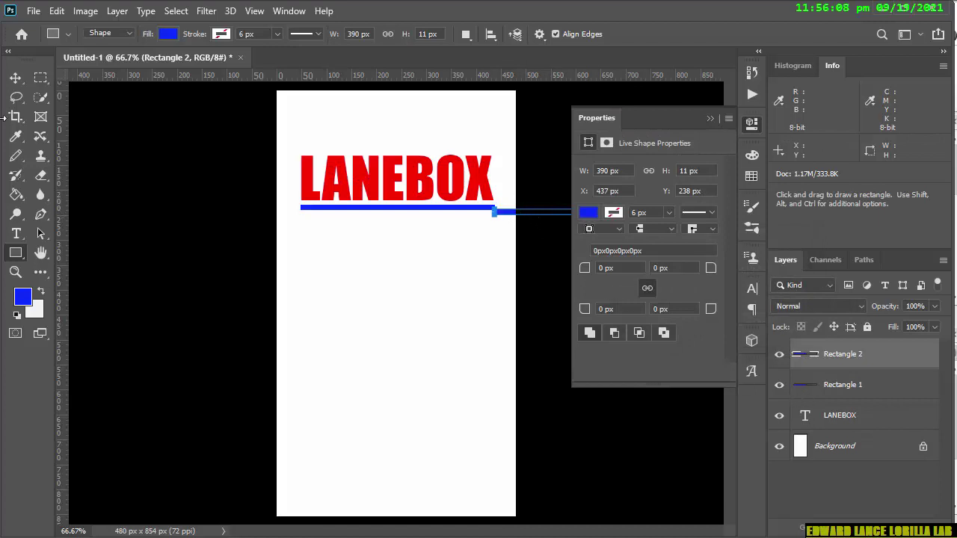
Move the second blue bar just above the LANEBOX title, lined up with the bar below it, and commit the transform
left_click(15, 77)
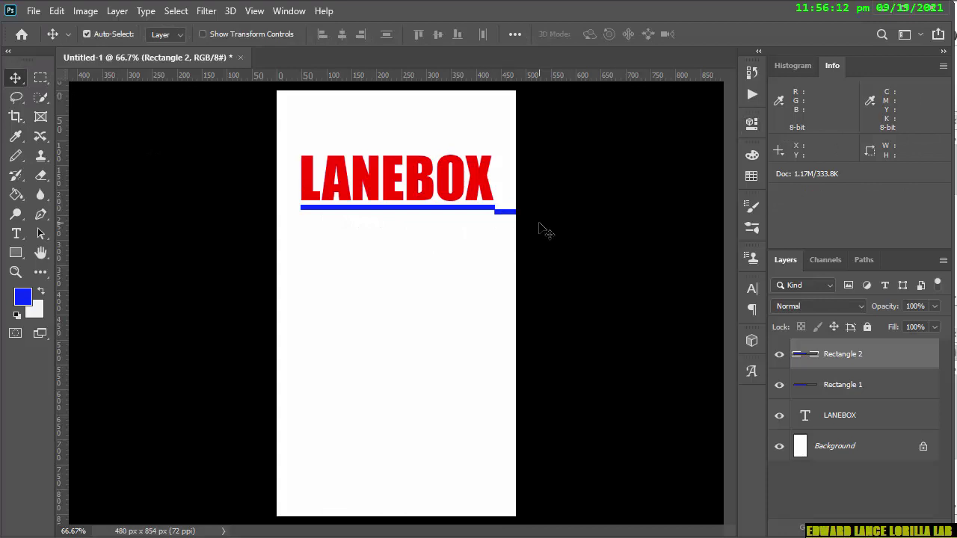
key("ctrl+t")
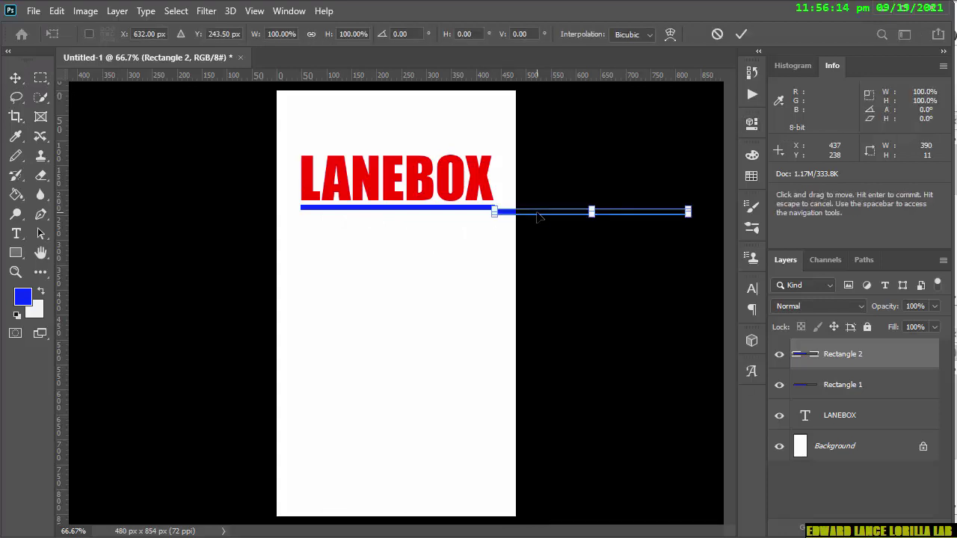
left_click_drag(538, 221, 348, 152)
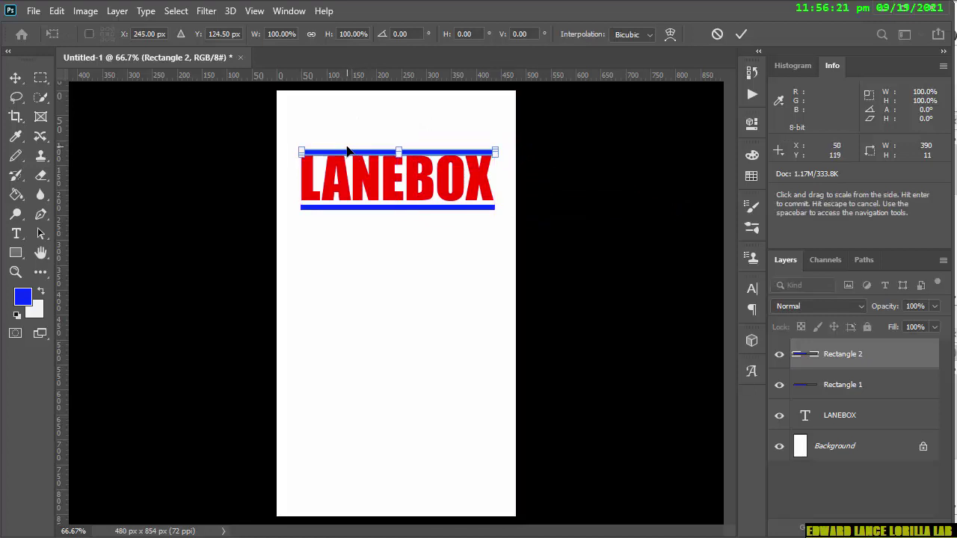
key("Up")
key("Up")
key("Up")
key("Up")
key("Up")
key("Up")
key("Up")
key("Up")
key("Up")
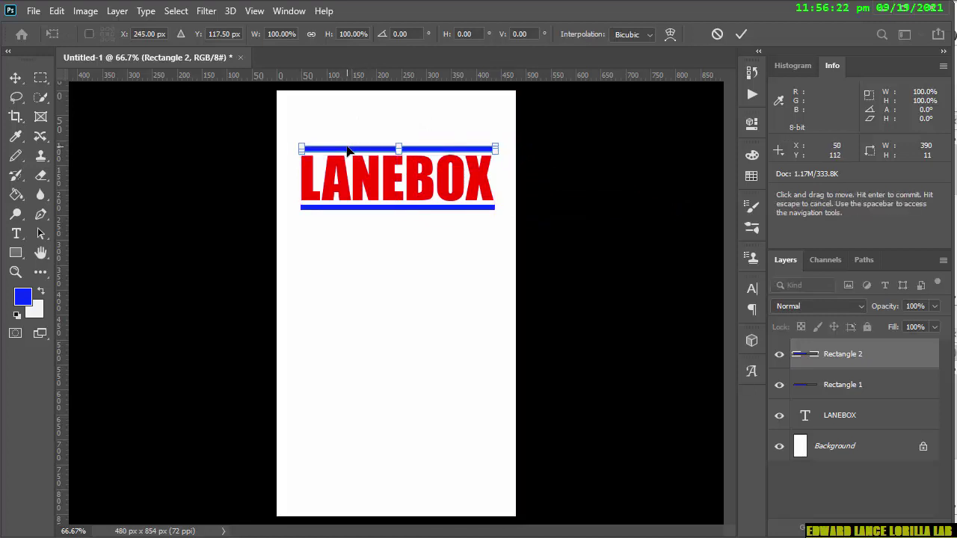
key("Return")
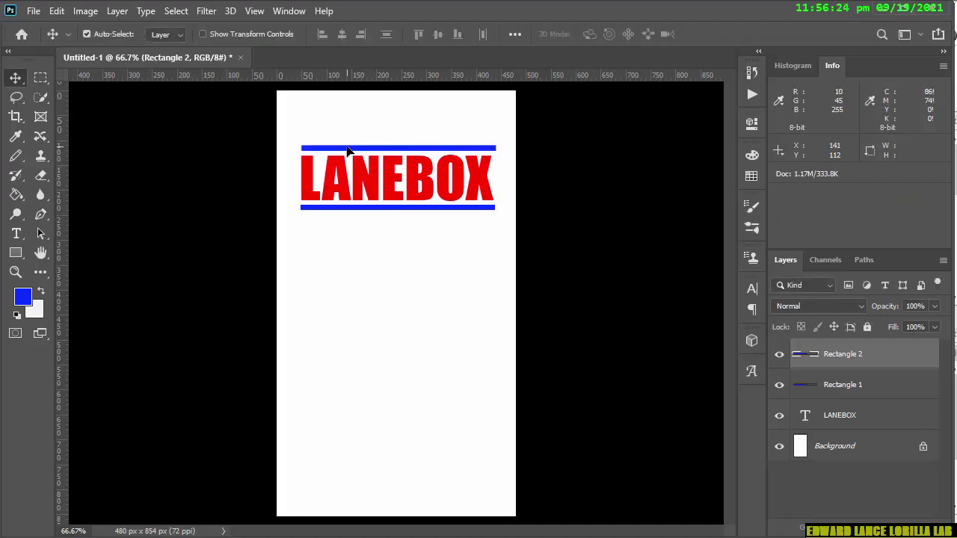
Draw a blue rectangle of about 503 x 871 px over the whole canvas
left_click(831, 506)
left_click_drag(271, 93, 521, 517)
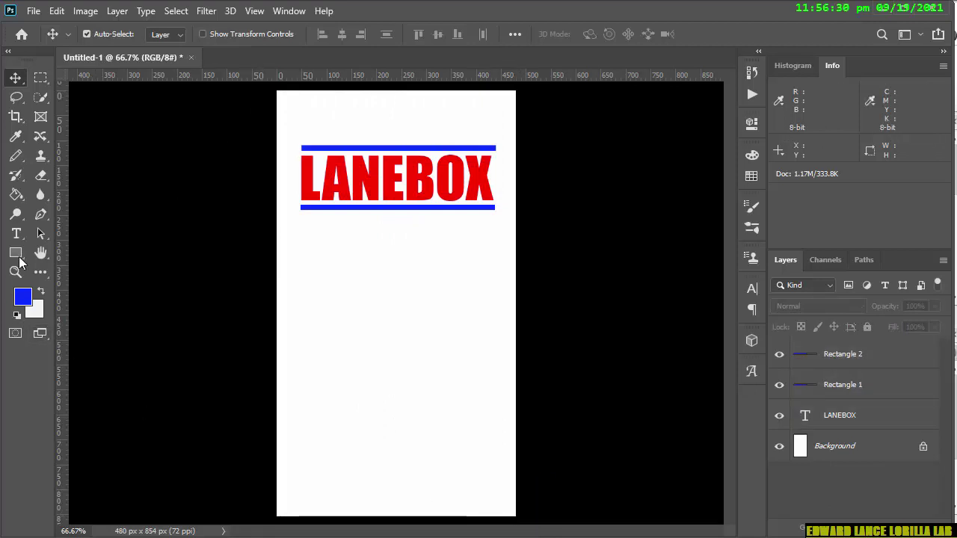
left_click(17, 251)
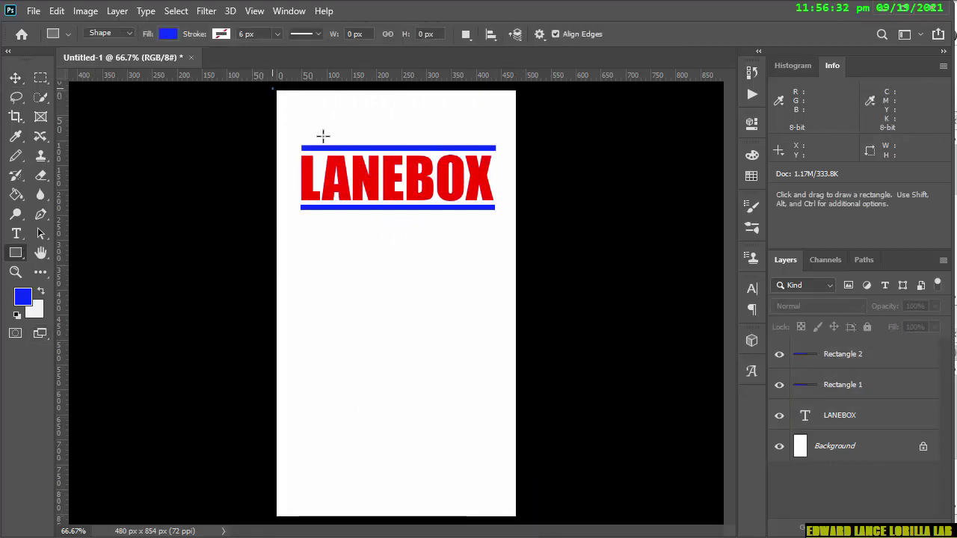
left_click_drag(272, 88, 523, 523)
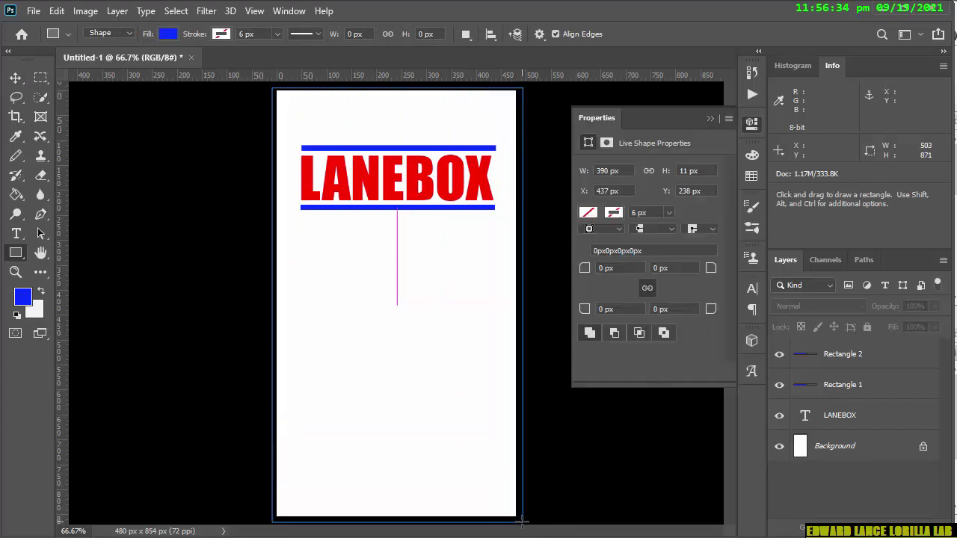
Create another blue rectangle with an exact size of 480 x 854 px
left_click(451, 361)
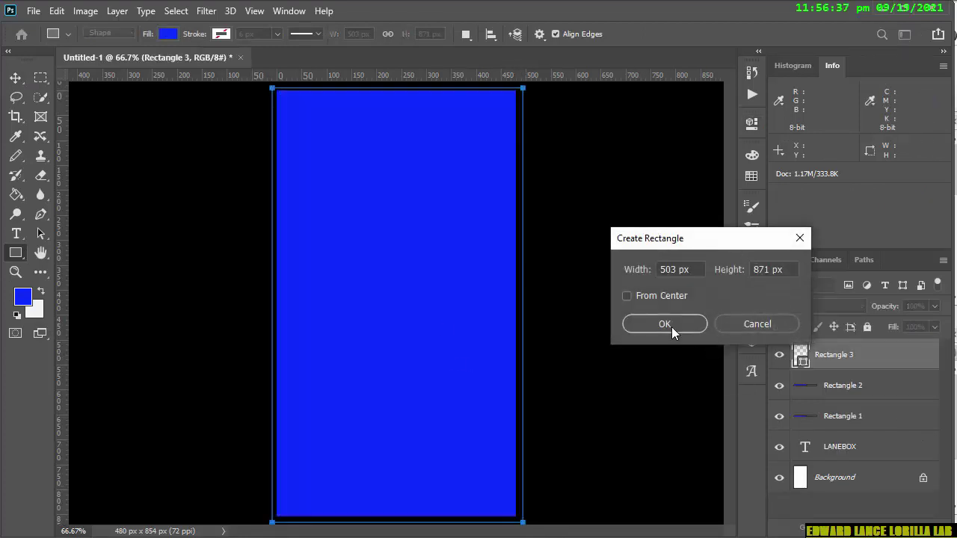
double_click(674, 268)
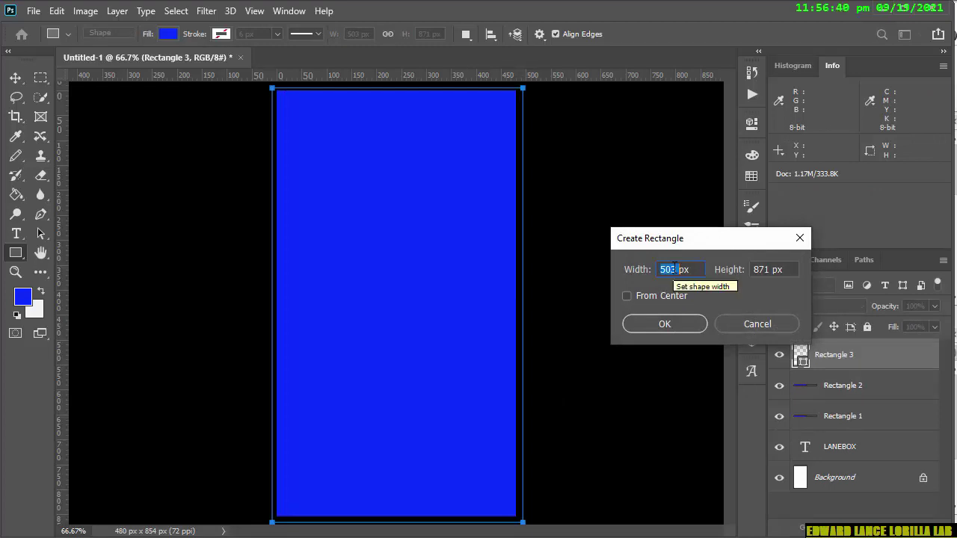
type("48")
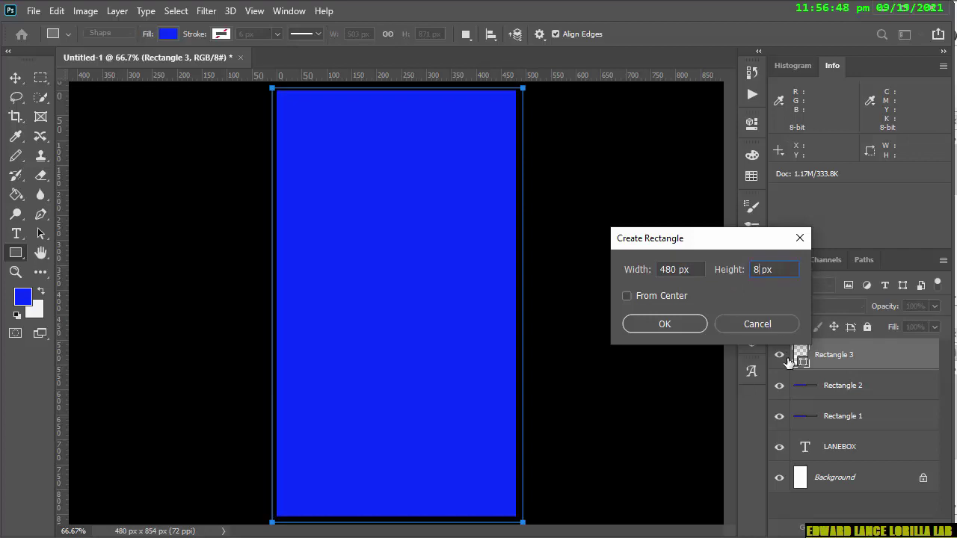
key("Return")
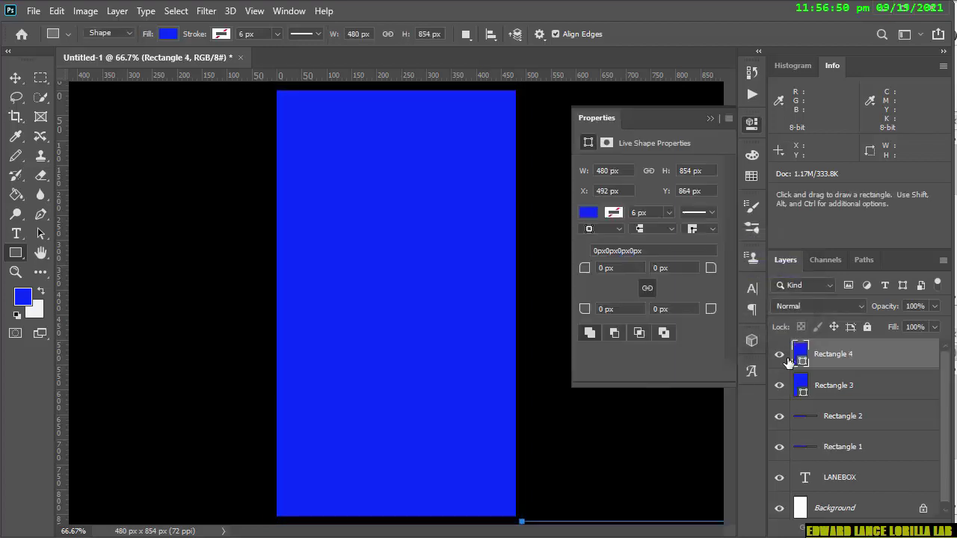
left_click(709, 119)
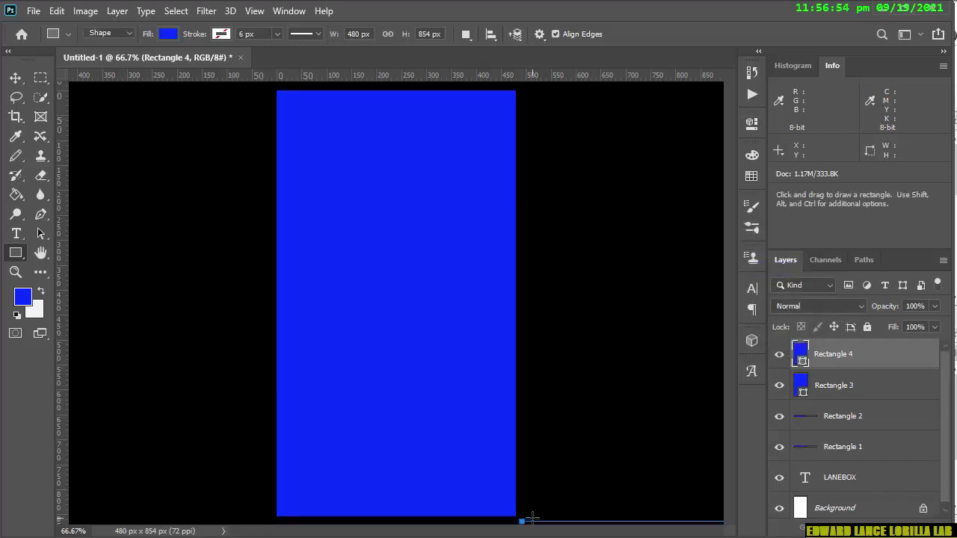
left_click_drag(531, 518, 534, 447)
left_click(534, 448)
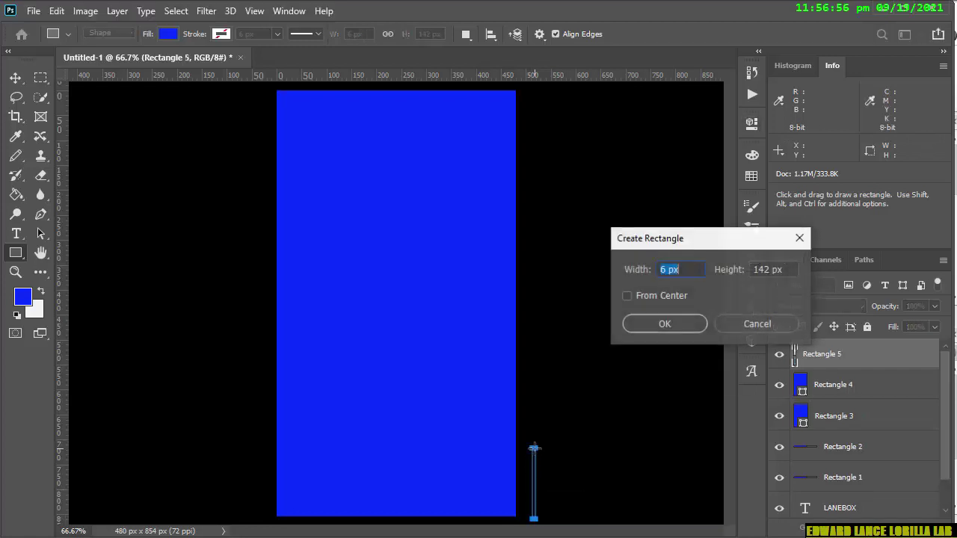
left_click(747, 322)
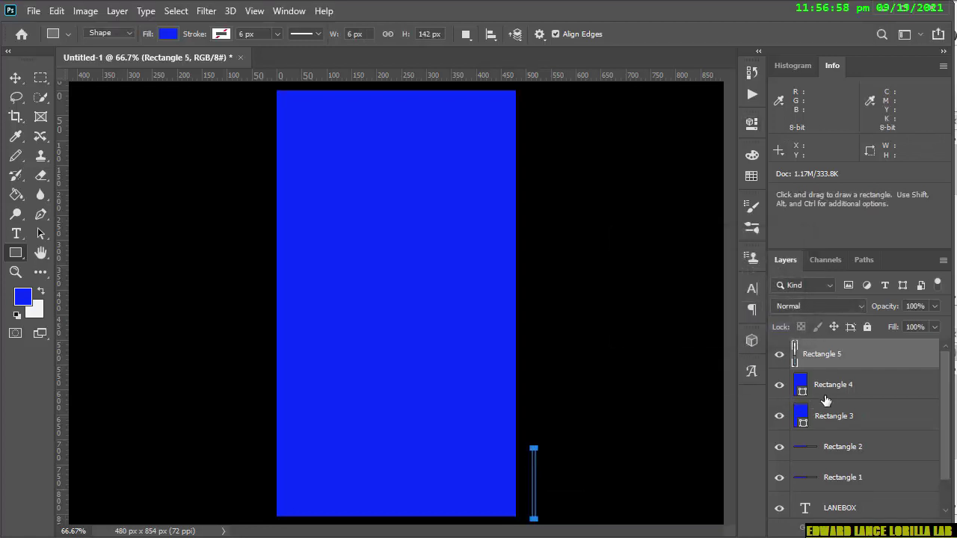
key("ctrl+z")
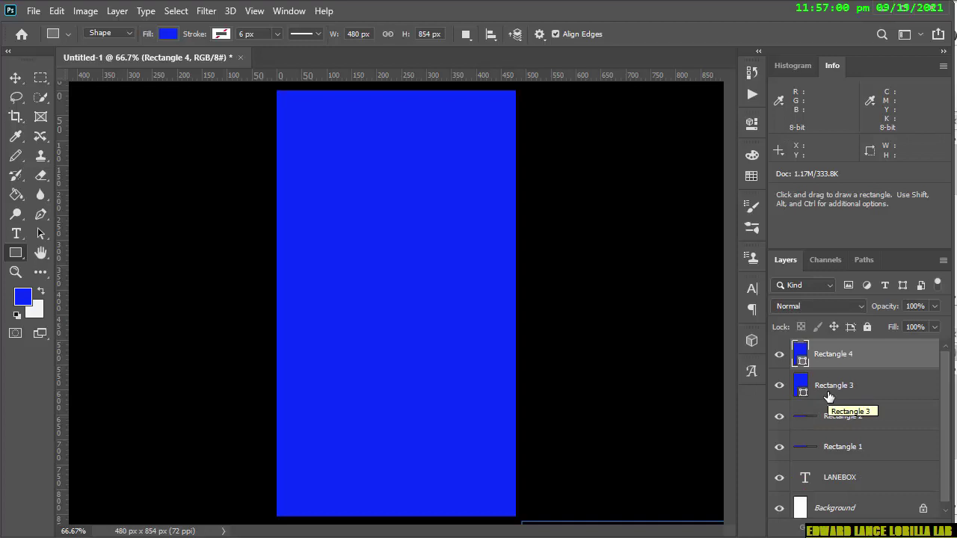
Delete the oversized 503 x 871 px rectangle's layer
left_click(829, 396)
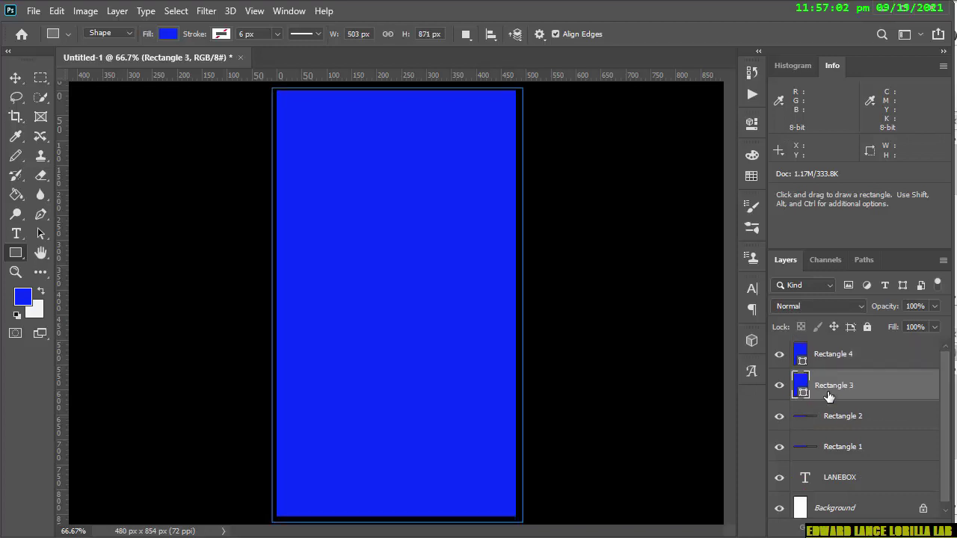
key("Delete")
left_click(821, 350)
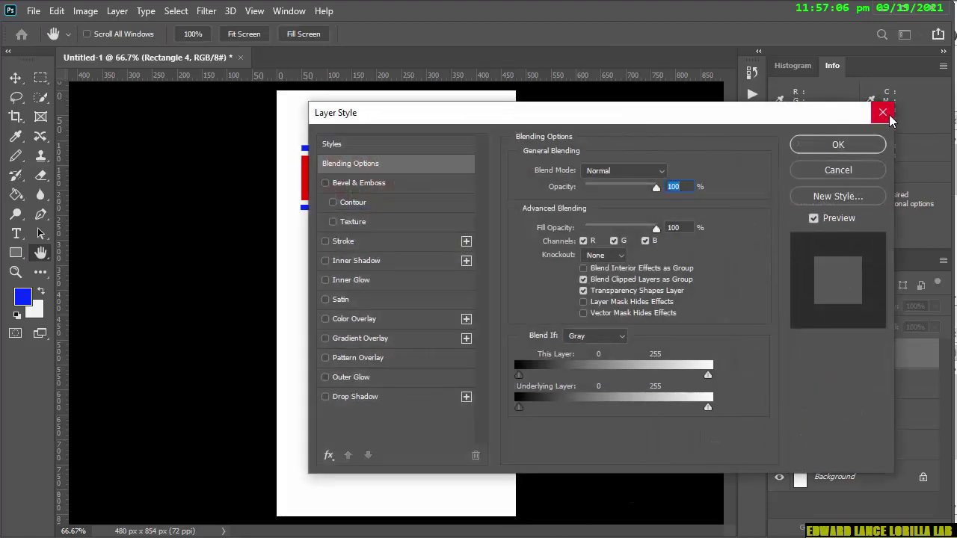
key("Escape")
Transform the 480 x 854 px rectangle so that it covers the canvas from edge to edge, and commit the transform
left_click(15, 78)
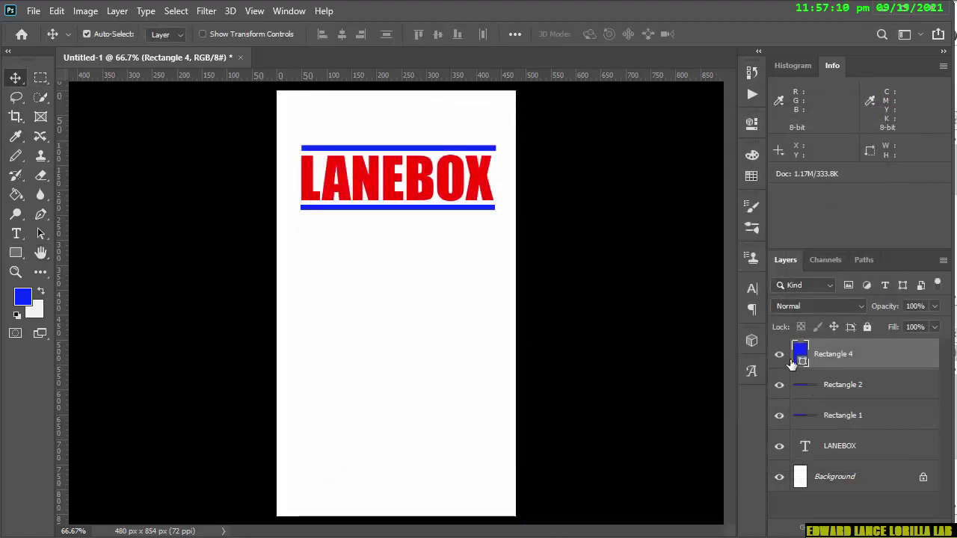
key("ctrl+t")
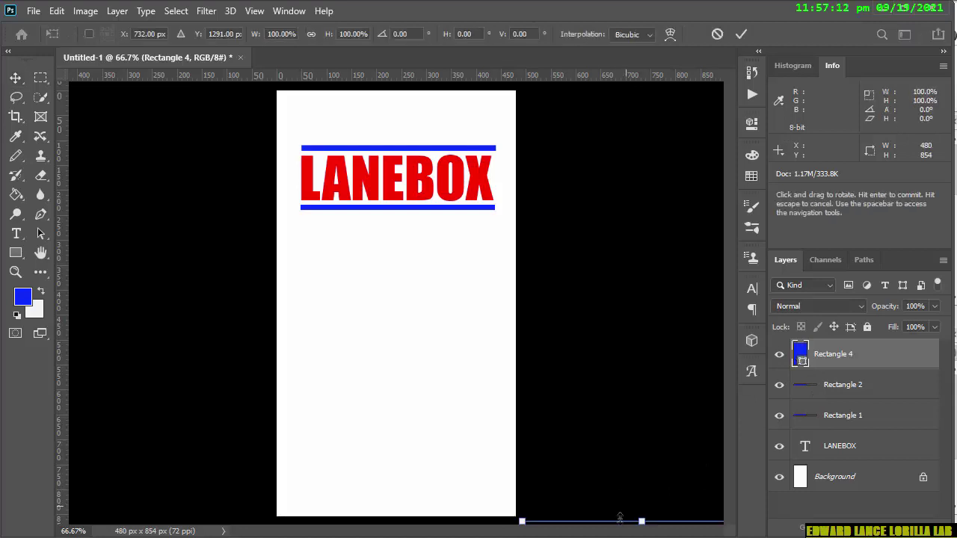
left_click_drag(606, 471, 538, 350)
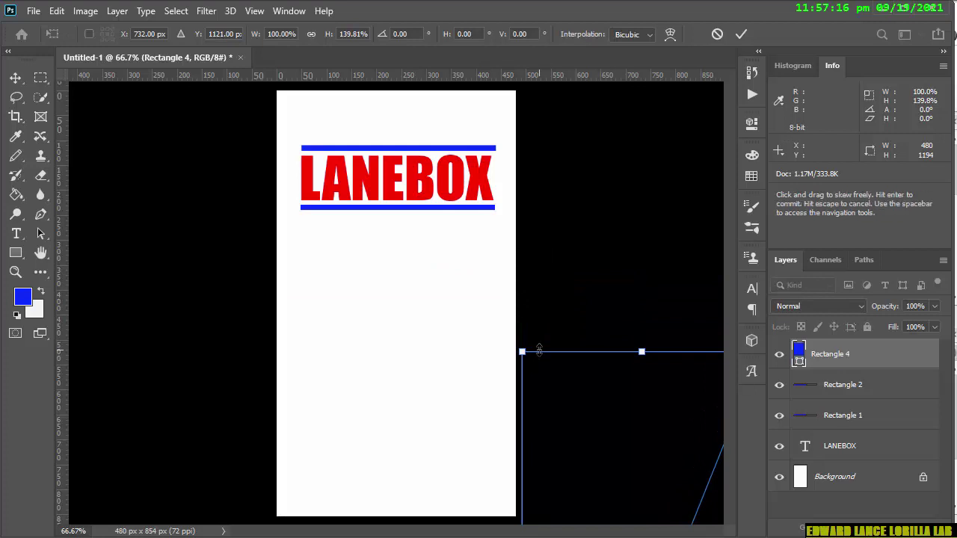
left_click_drag(609, 423, 446, 347)
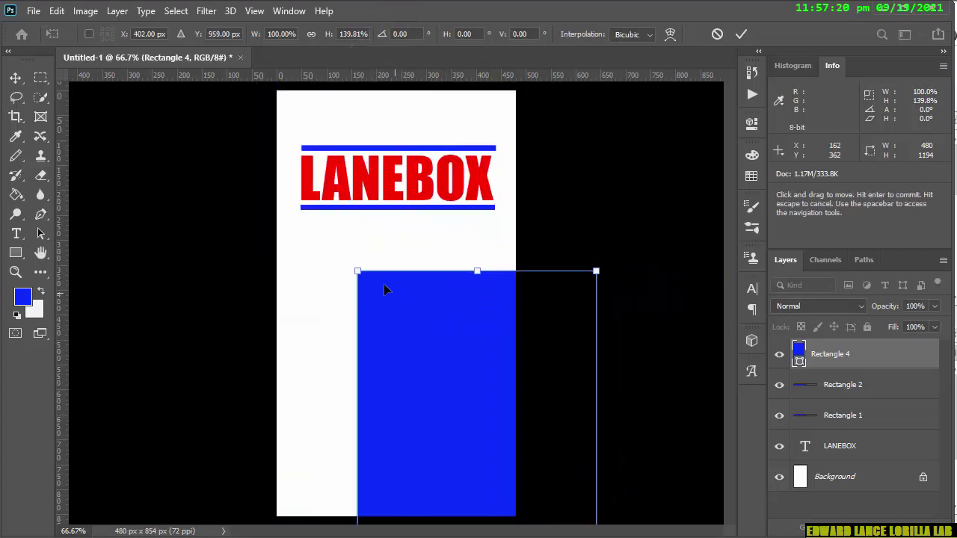
left_click_drag(358, 267, 400, 398)
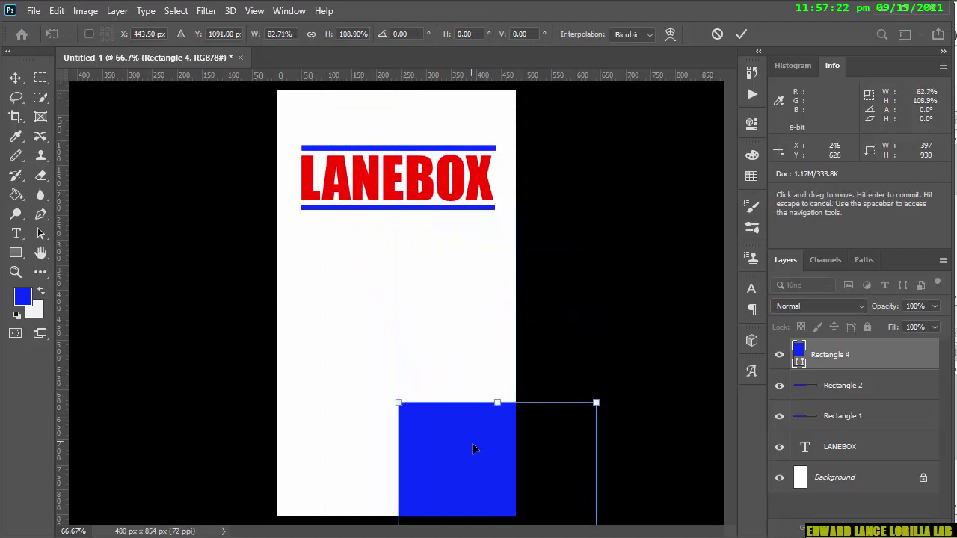
left_click_drag(474, 451, 345, 121)
left_click_drag(421, 480, 406, 406)
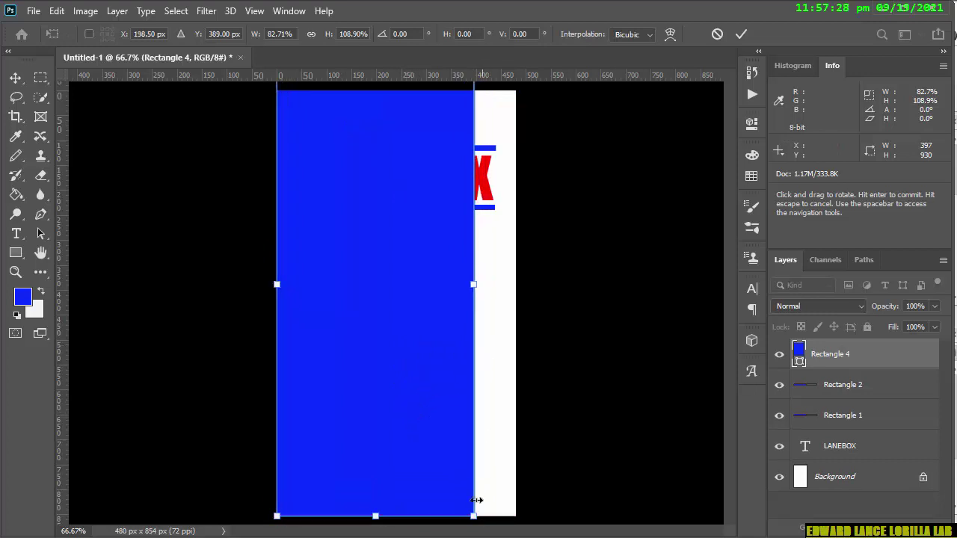
left_click_drag(479, 517, 516, 409)
left_click_drag(439, 320, 415, 385)
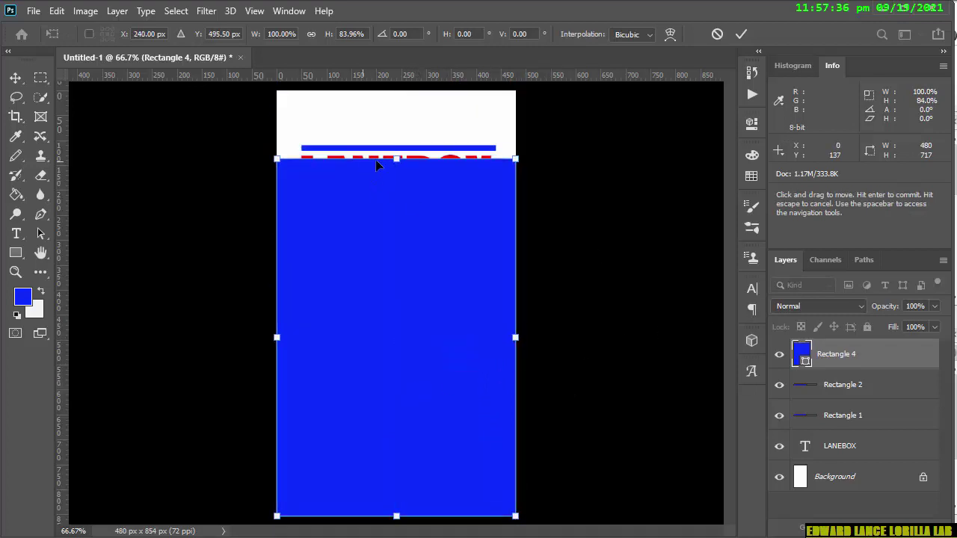
left_click_drag(402, 160, 403, 91)
left_click(742, 34)
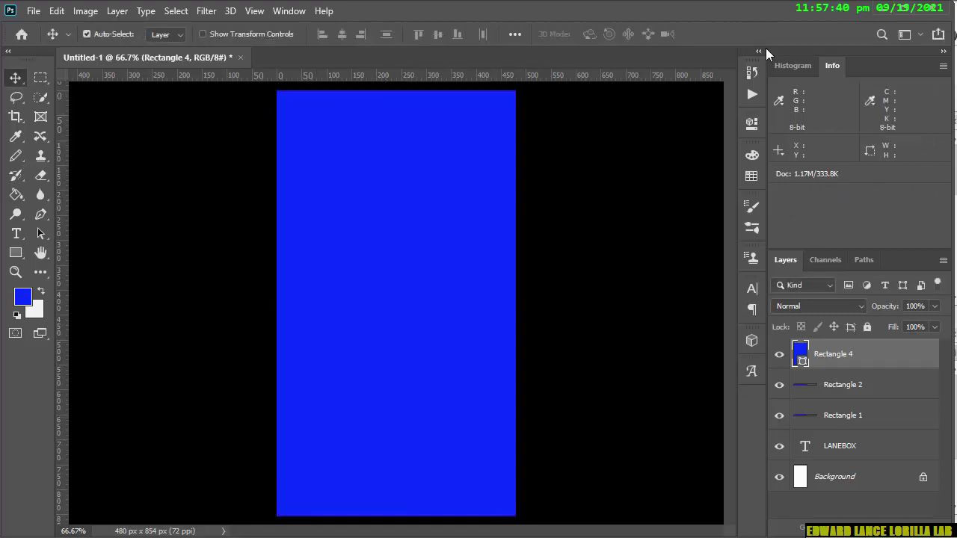
Set the fill colour of the canvas-covering rectangle to dark grey, RGB 50, 50, 50
double_click(801, 357)
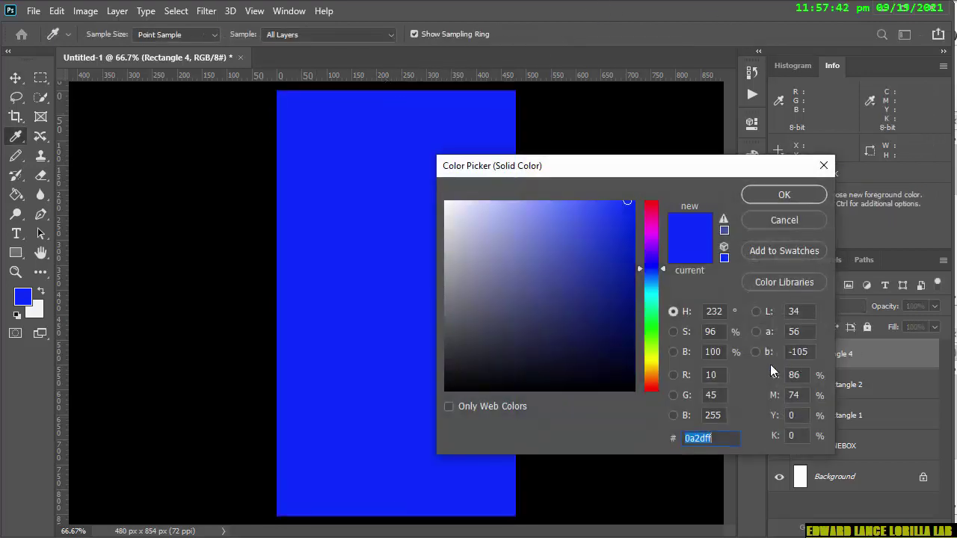
double_click(712, 375)
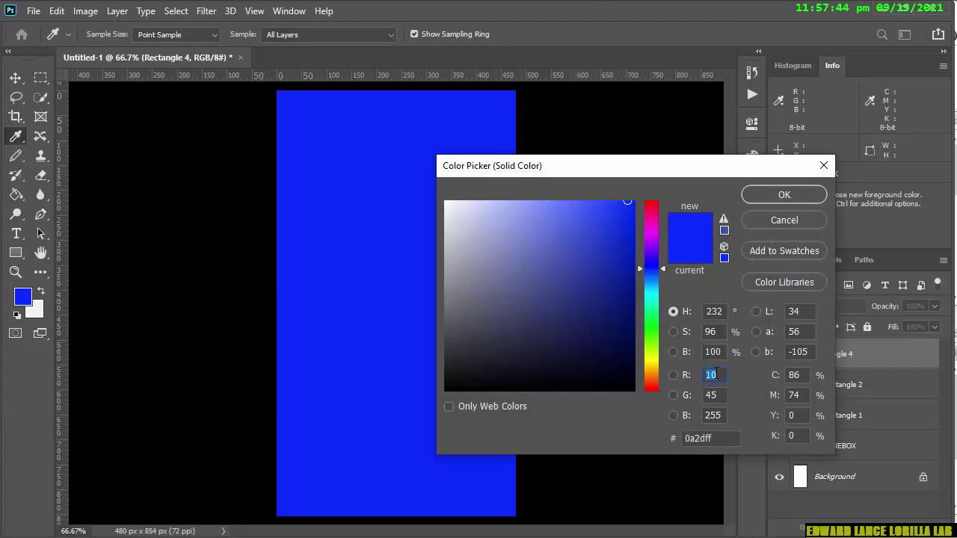
type("50")
key("Tab")
type("50")
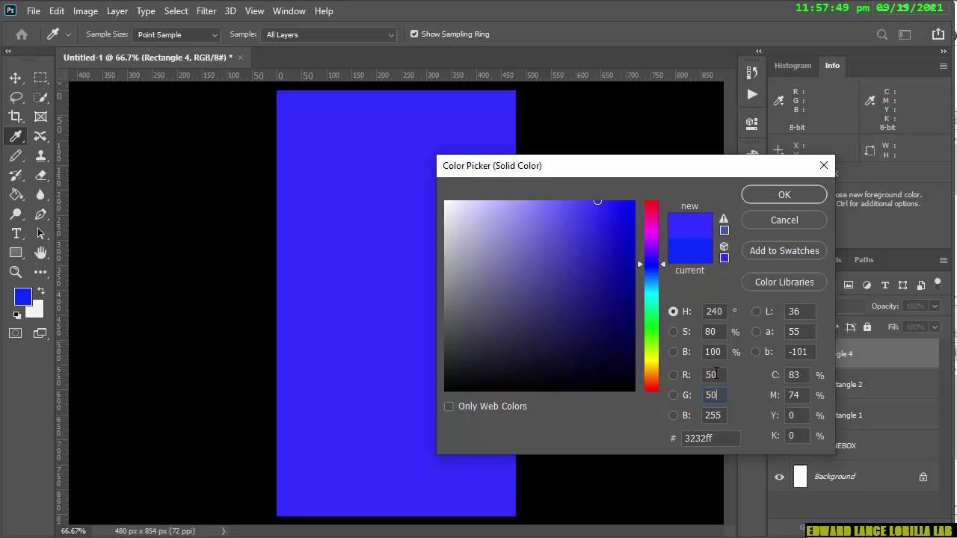
type("50")
key("Return")
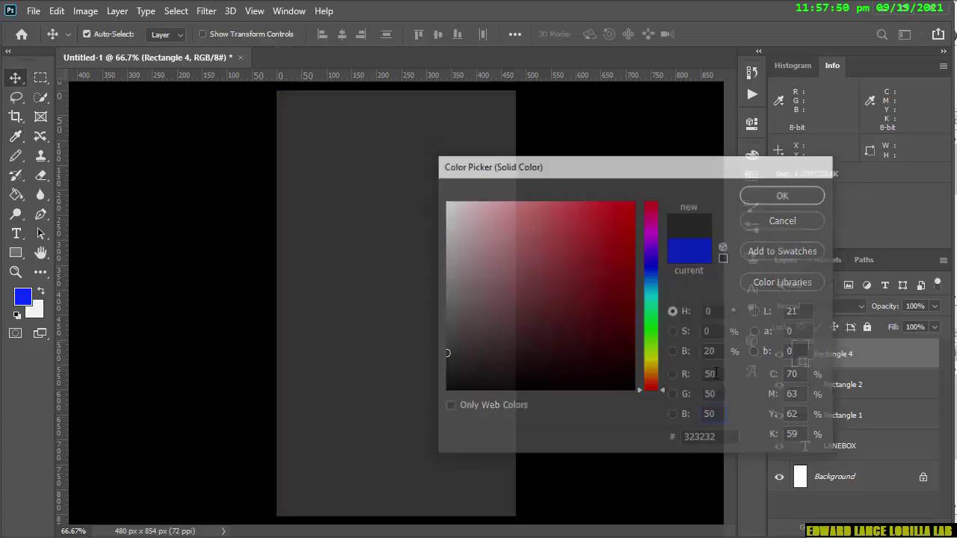
Move the dark grey rectangle's layer beneath the LANEBOX text layer, directly above the Background, and lock it fully
left_click_drag(822, 363, 824, 470)
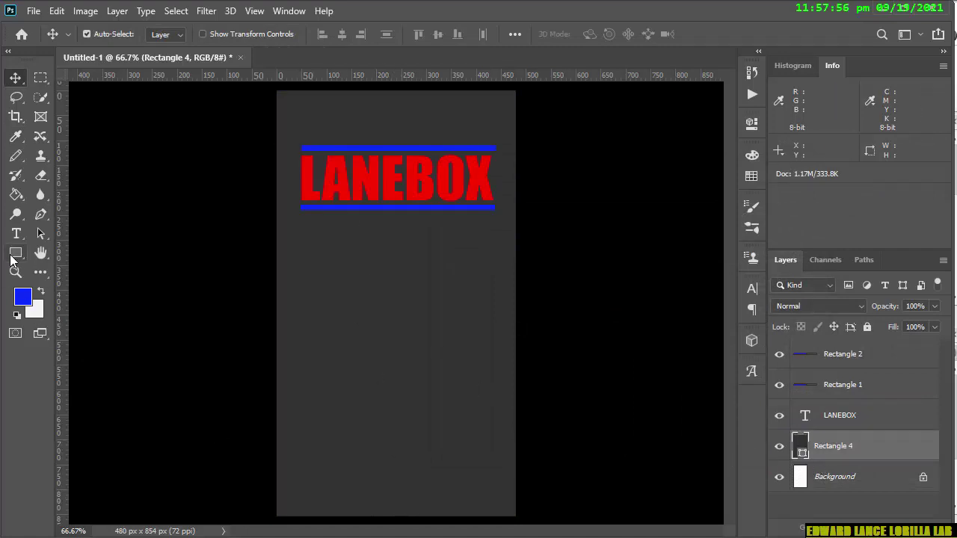
left_click(16, 234)
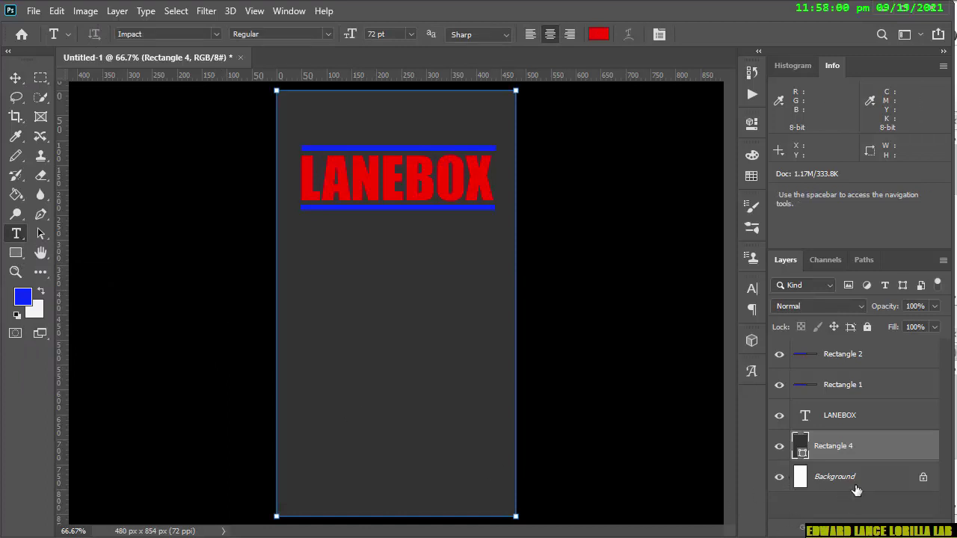
left_click(870, 420)
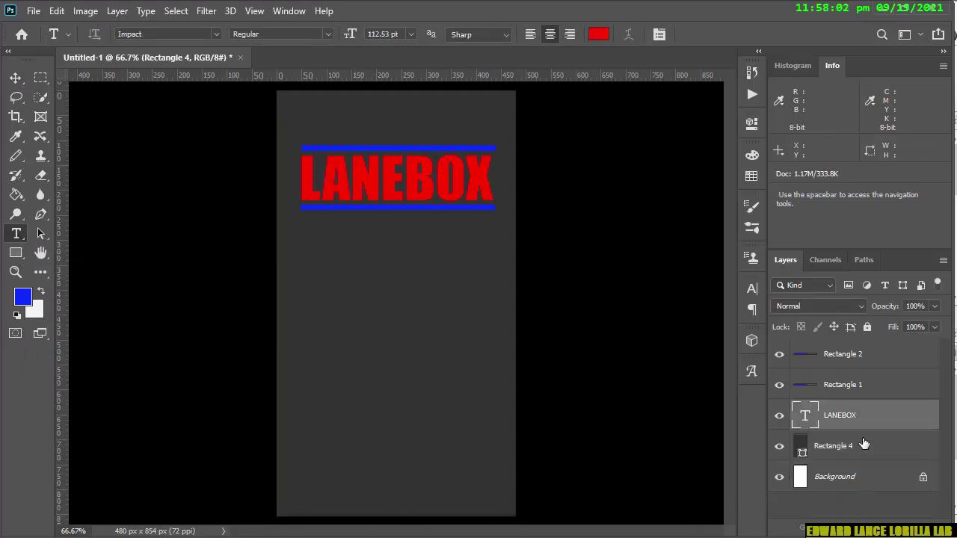
left_click(868, 453)
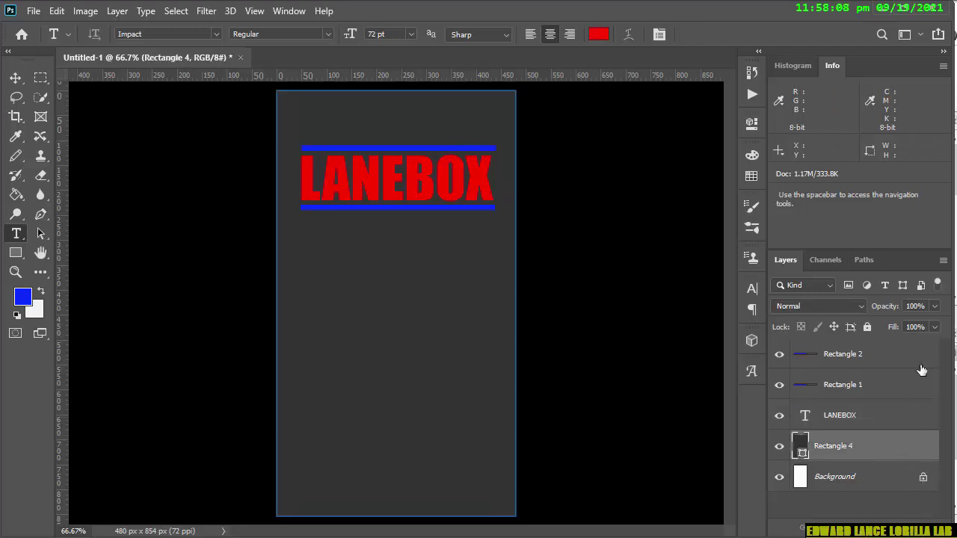
left_click(867, 326)
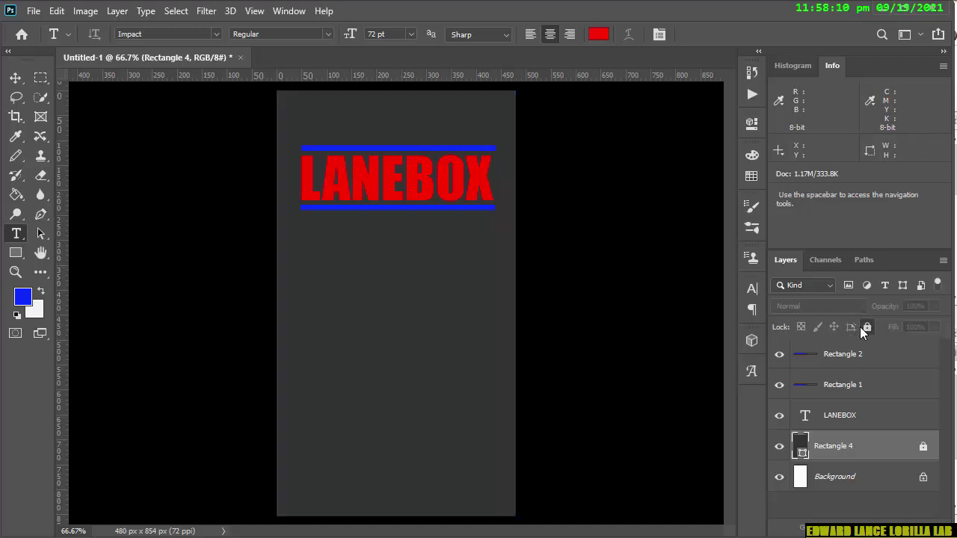
Add a red 72 pt Impact text layer reading PLAY near the canvas's left edge, below the LANEBOX title
double_click(840, 416)
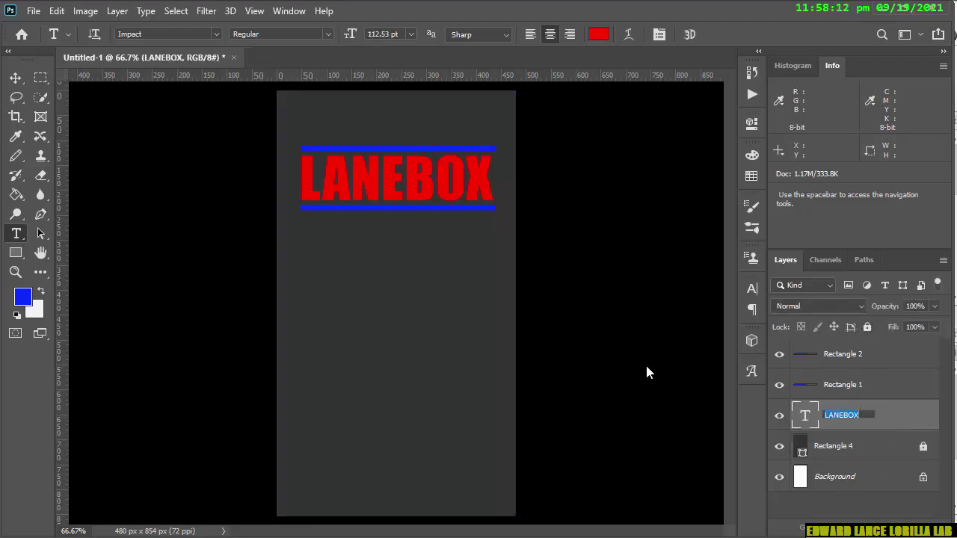
left_click(310, 335)
left_click(310, 334)
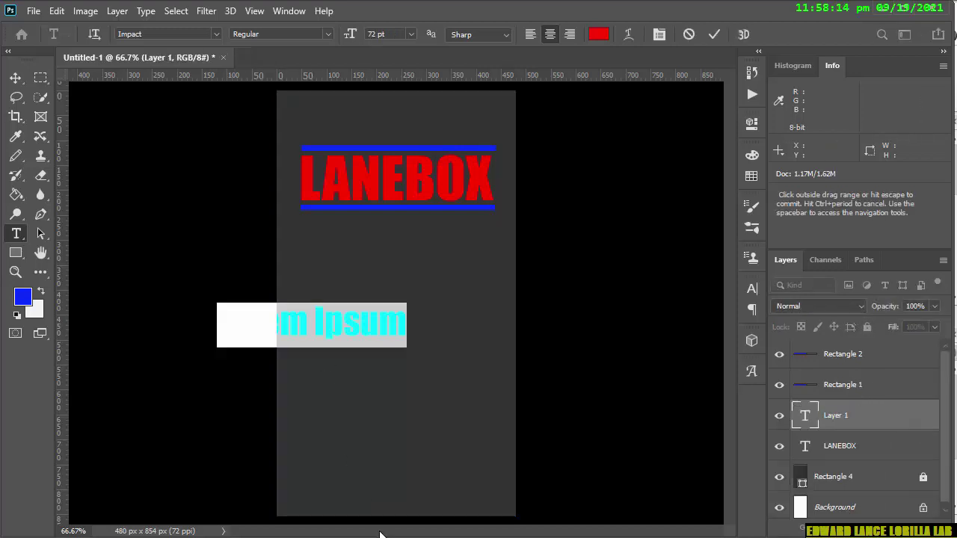
type("ni")
type("ay")
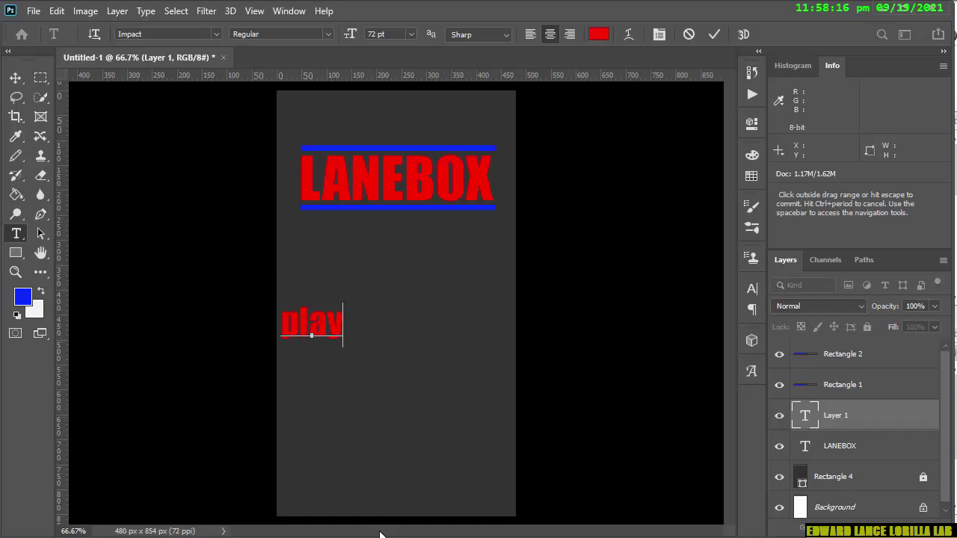
key("BackSpace")
key("BackSpace")
key("BackSpace")
key("BackSpace")
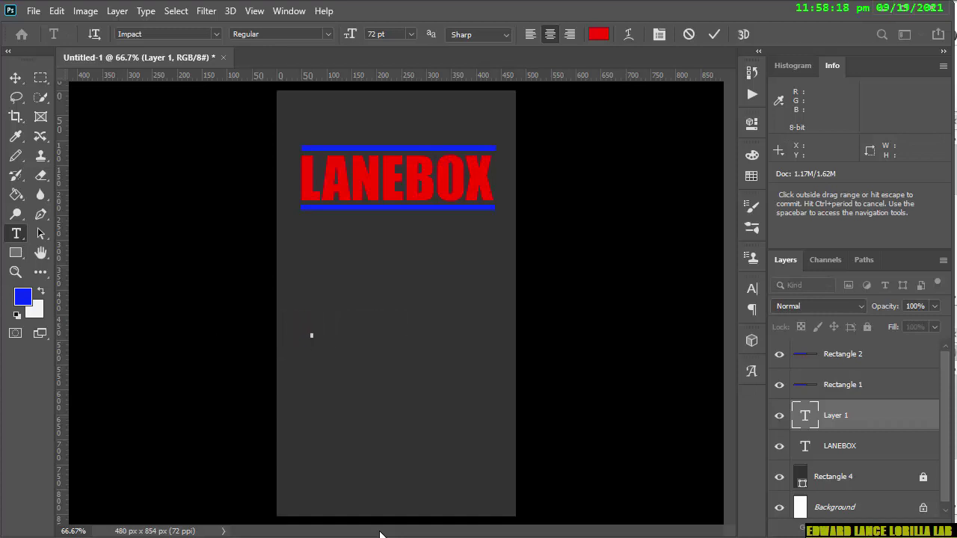
type("n")
key("BackSpace")
type("PLAY")
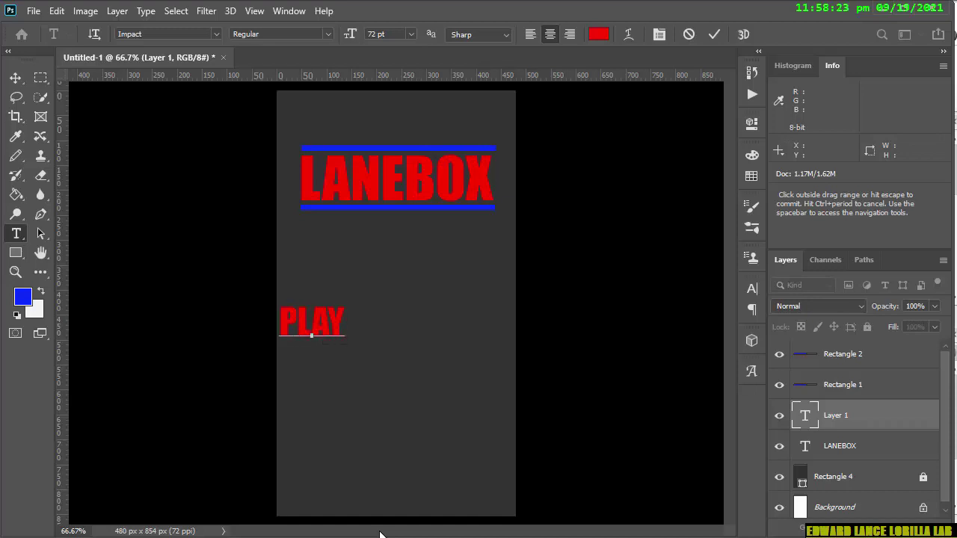
left_click(714, 34)
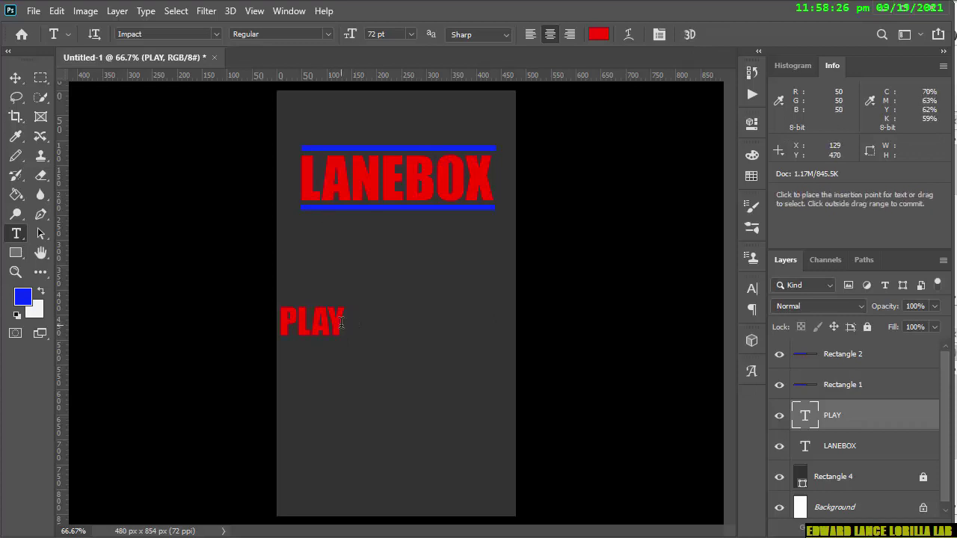
Scale the PLAY text proportionally to about 350.6% and centre it horizontally at X 240 px, Y about 562 px
left_click_drag(341, 323, 214, 331)
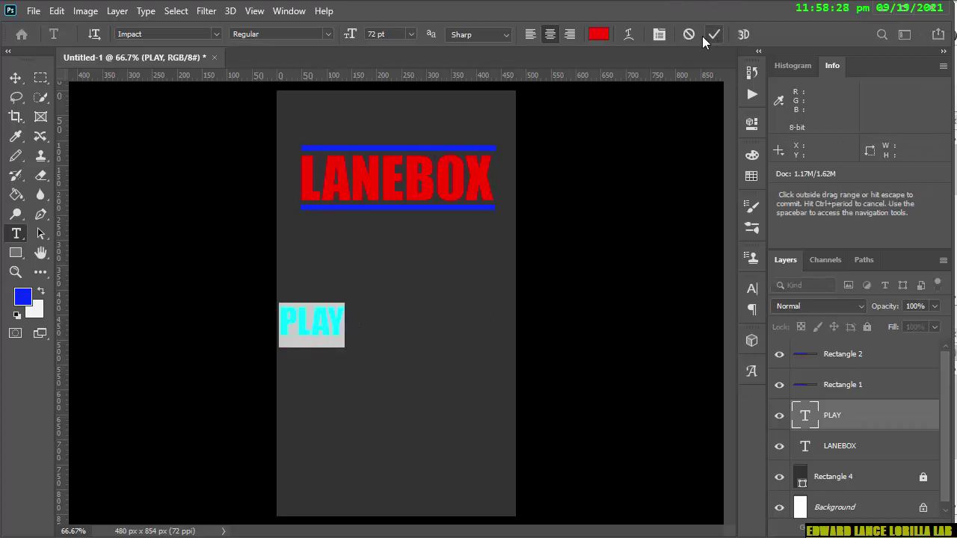
left_click(712, 35)
key("ctrl+t")
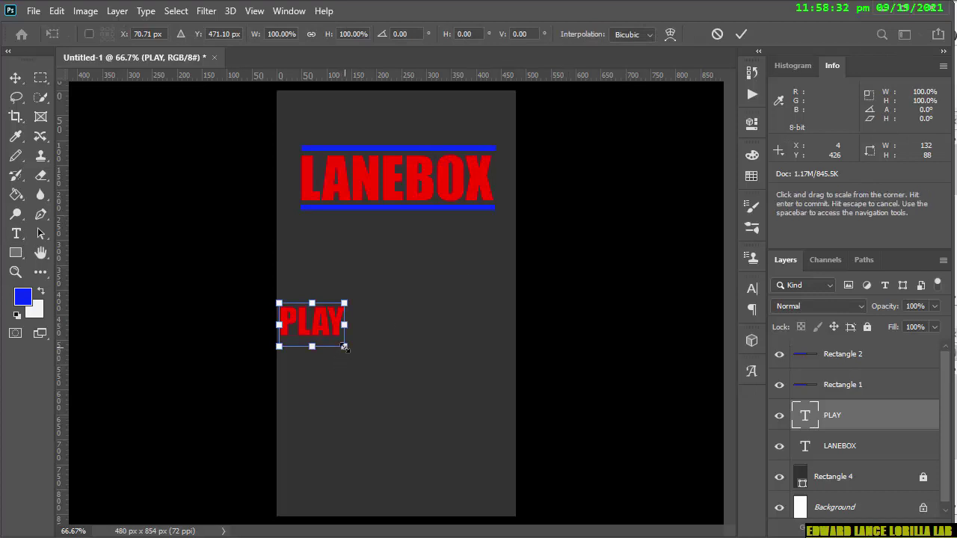
left_click_drag(344, 347, 509, 456)
left_click_drag(351, 381, 352, 374)
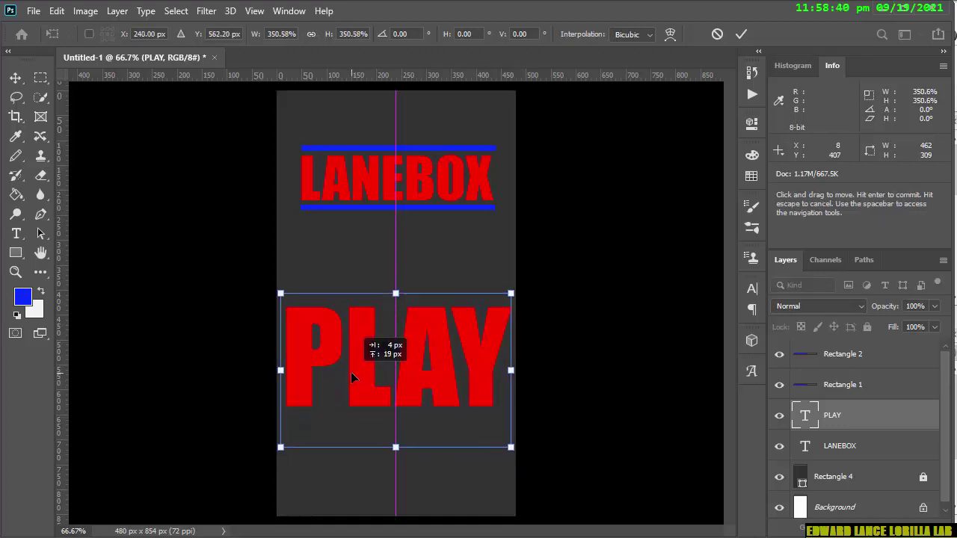
key("Return")
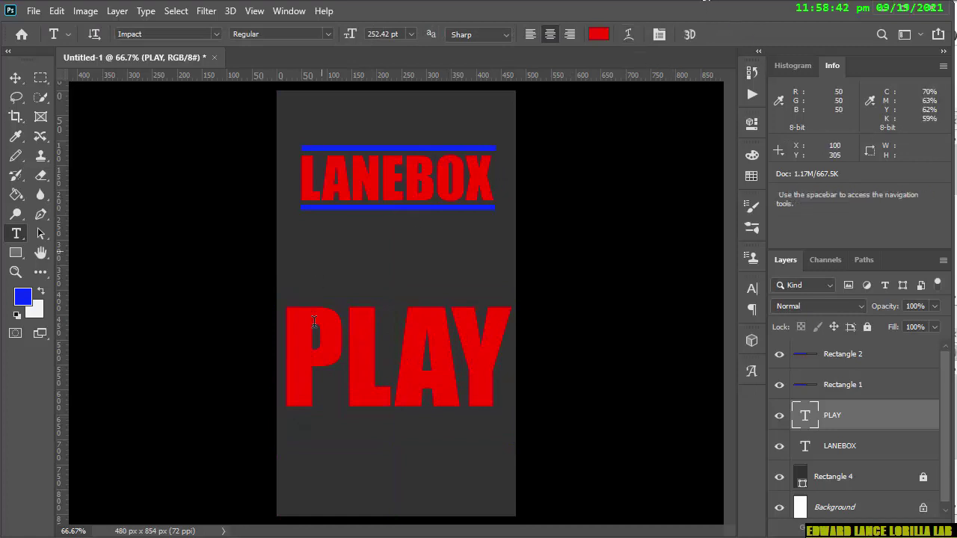
Change the colour of the PLAY text to white, hex ffffff
double_click(804, 417)
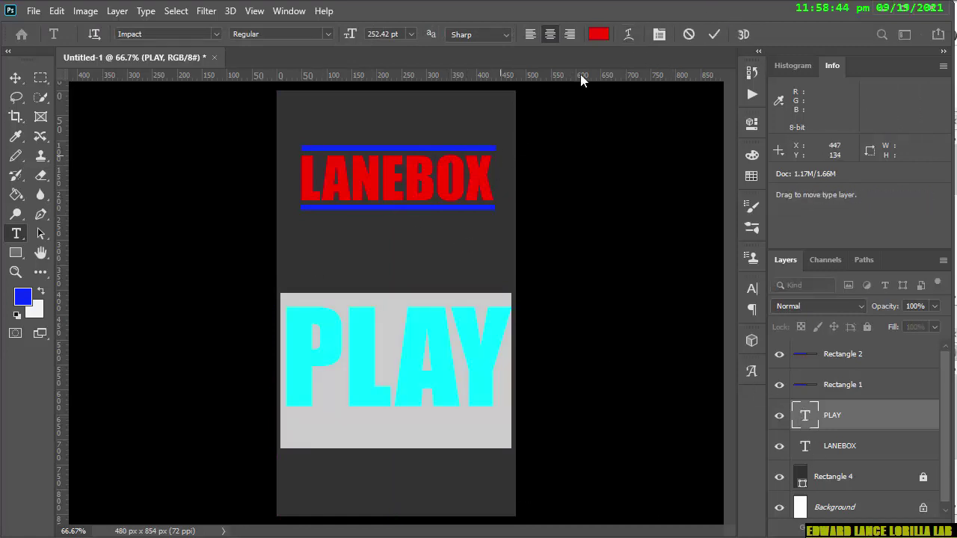
left_click(598, 34)
left_click(446, 220)
left_click(315, 149)
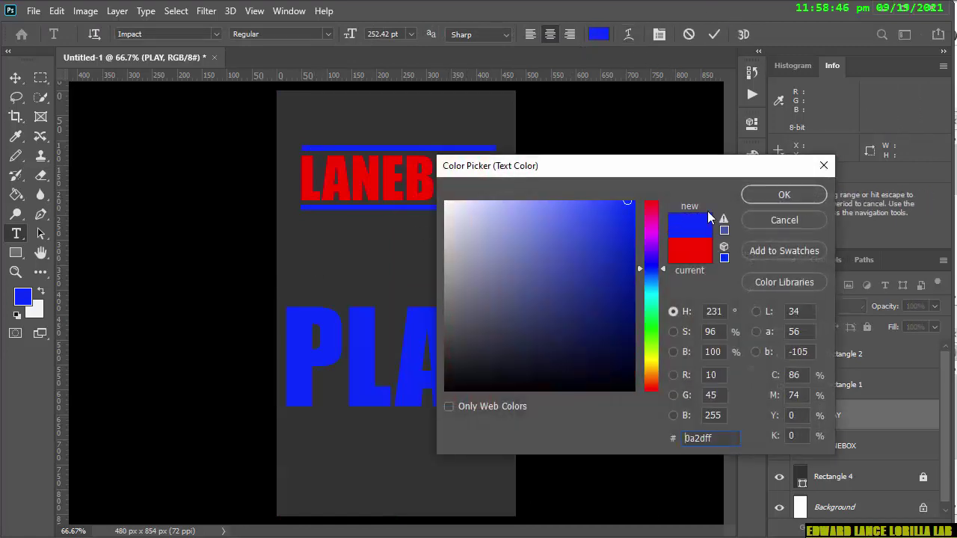
type("ffffff")
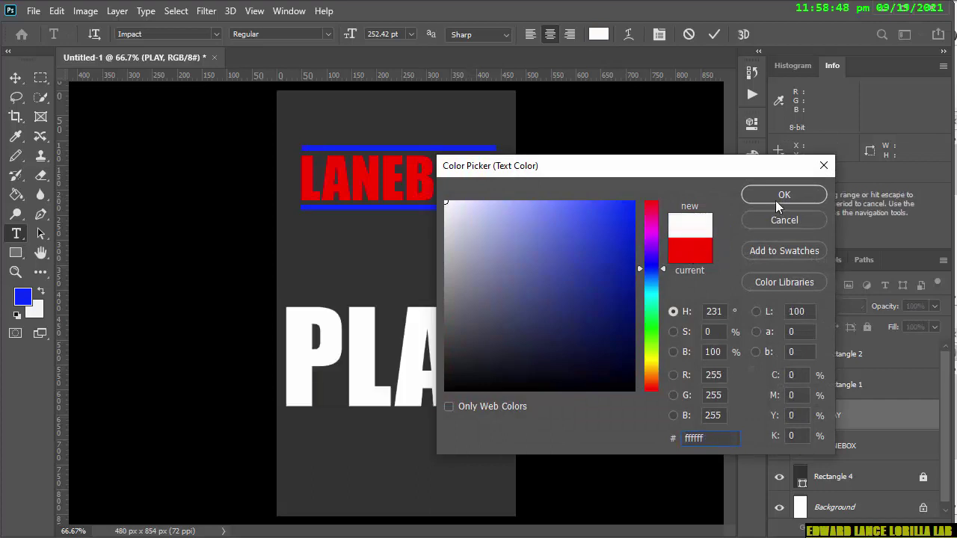
left_click(776, 200)
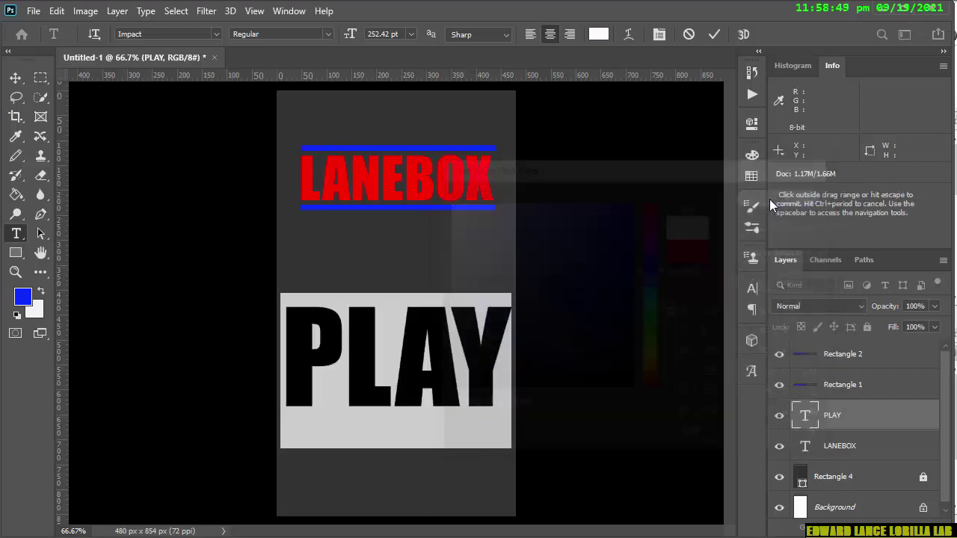
left_click(708, 39)
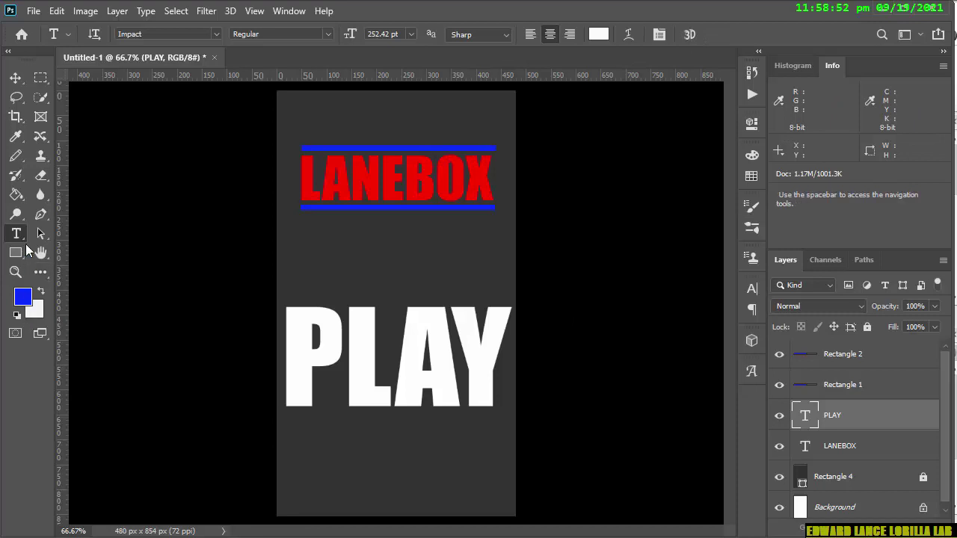
Add a white 72 pt Impact text layer reading MORE GAMES and position it centrally beneath PLAY
left_click(328, 458)
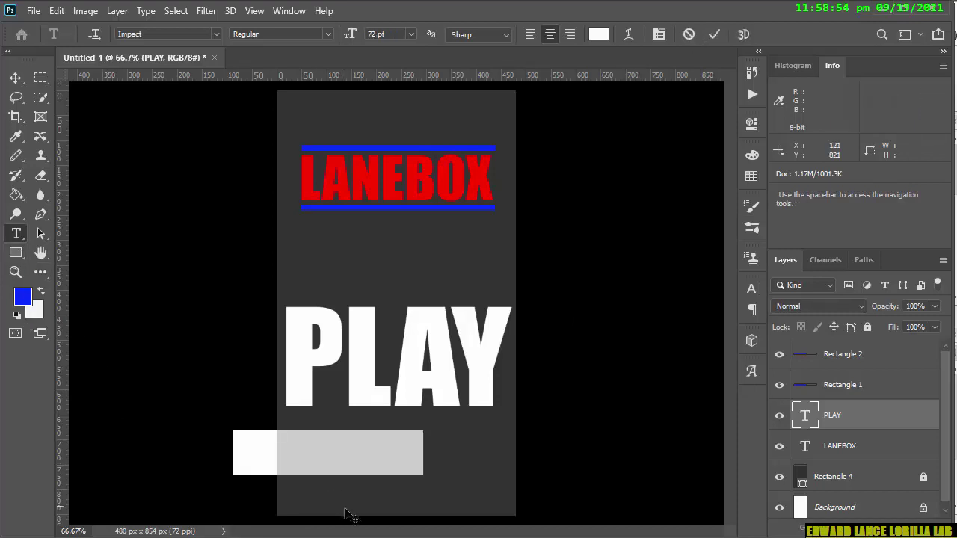
type("MO")
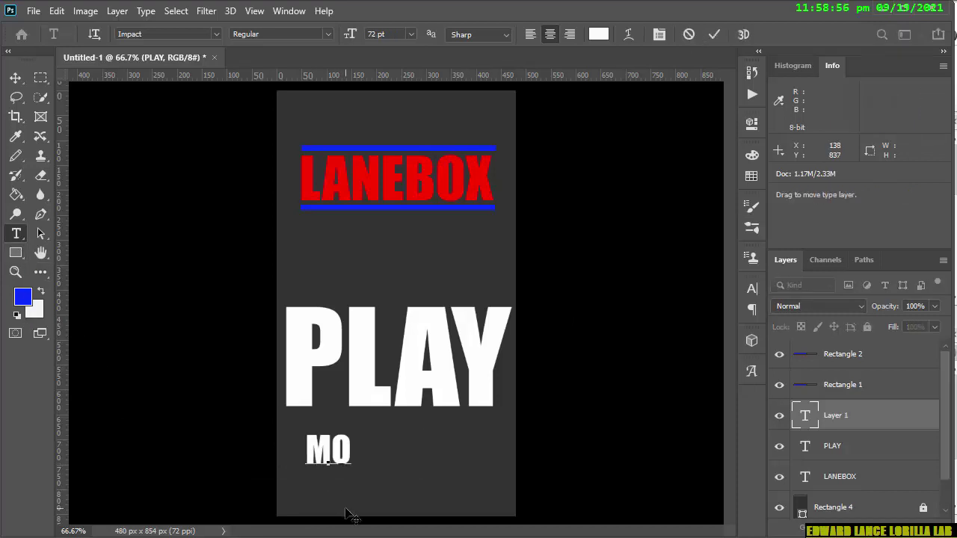
type("RE GAMES")
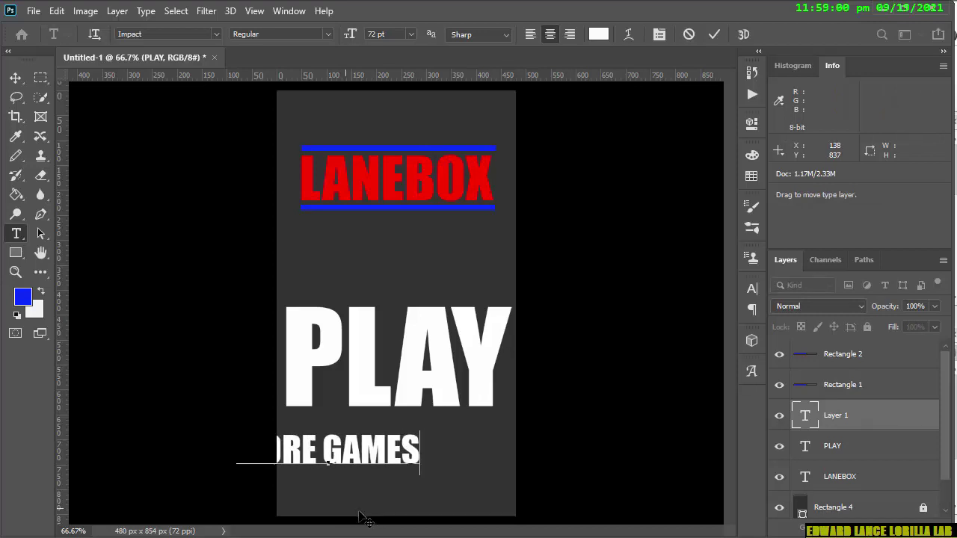
left_click_drag(364, 519, 419, 514)
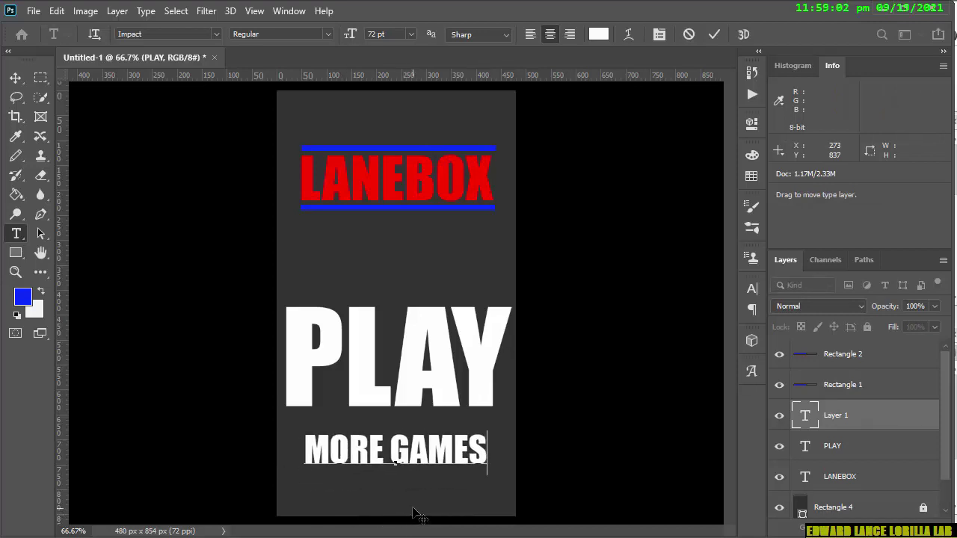
left_click(715, 38)
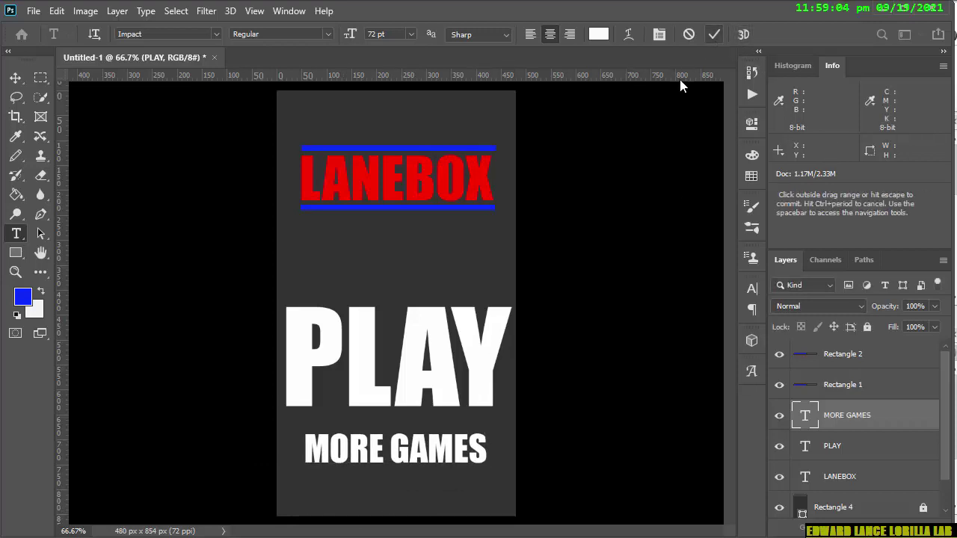
Fine-tune the position of the MORE GAMES text with the Move tool so that it sits centred beneath PLAY
left_click(40, 78)
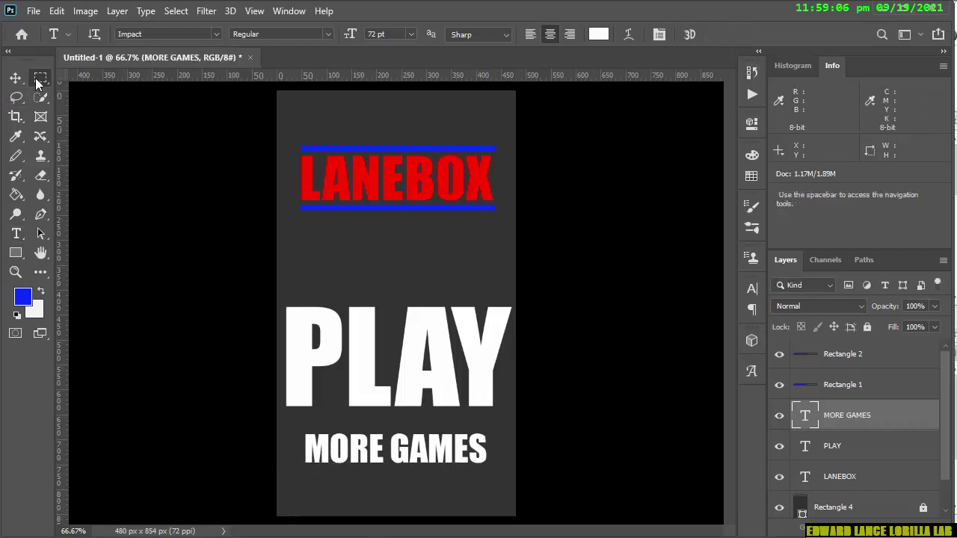
left_click(15, 77)
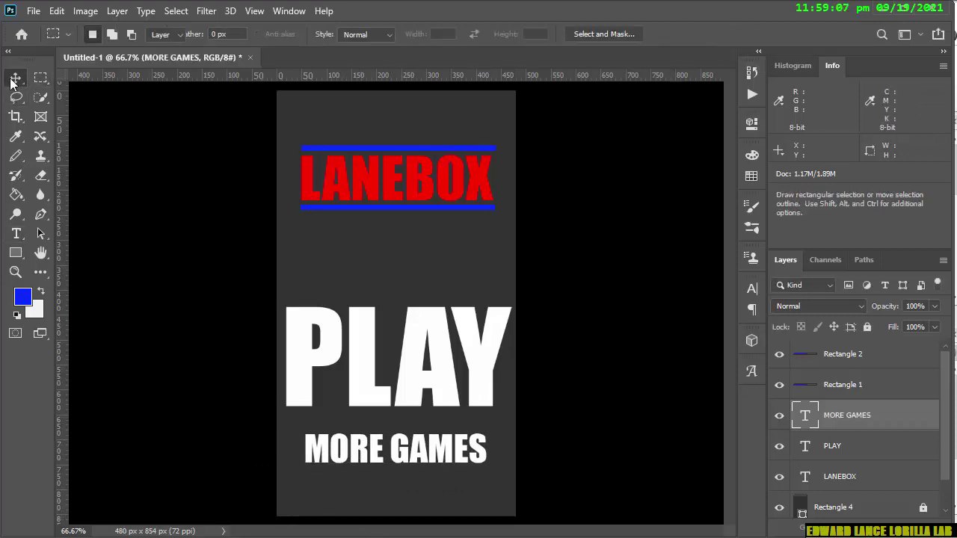
double_click(397, 450)
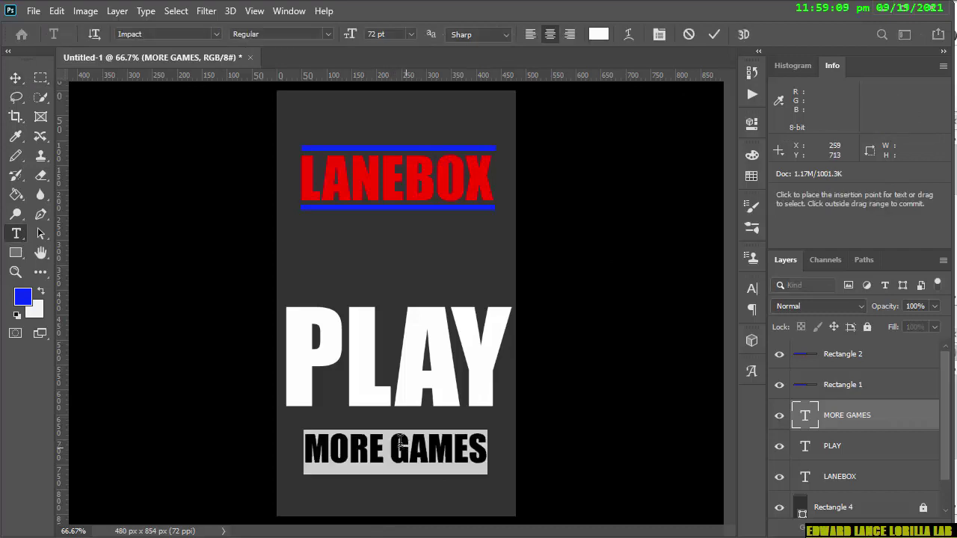
left_click(714, 36)
mouse_move(385, 462)
left_mouse_down()
mouse_move(367, 446)
mouse_move(388, 446)
mouse_move(372, 458)
left_mouse_up()
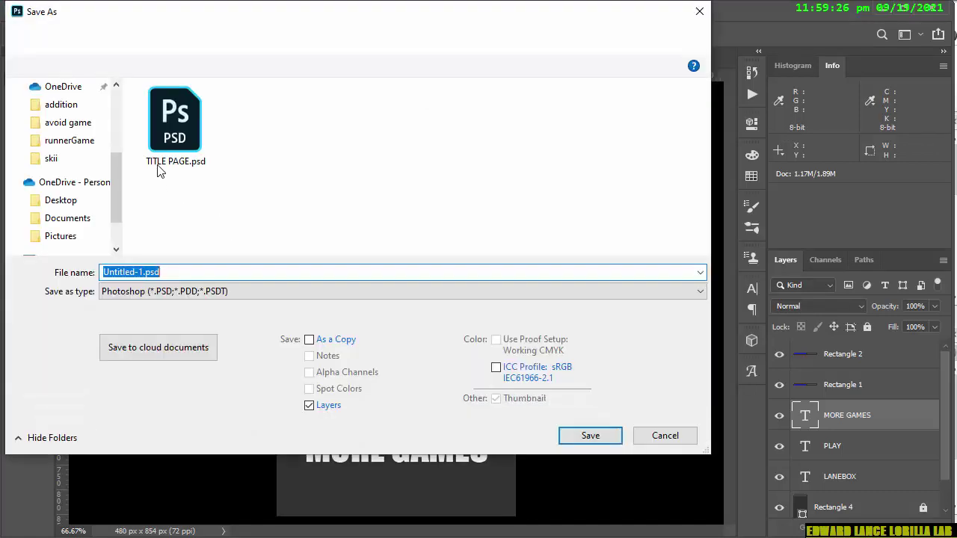
Create a folder named LANE in the Pictures folder while saving the document
left_click(228, 38)
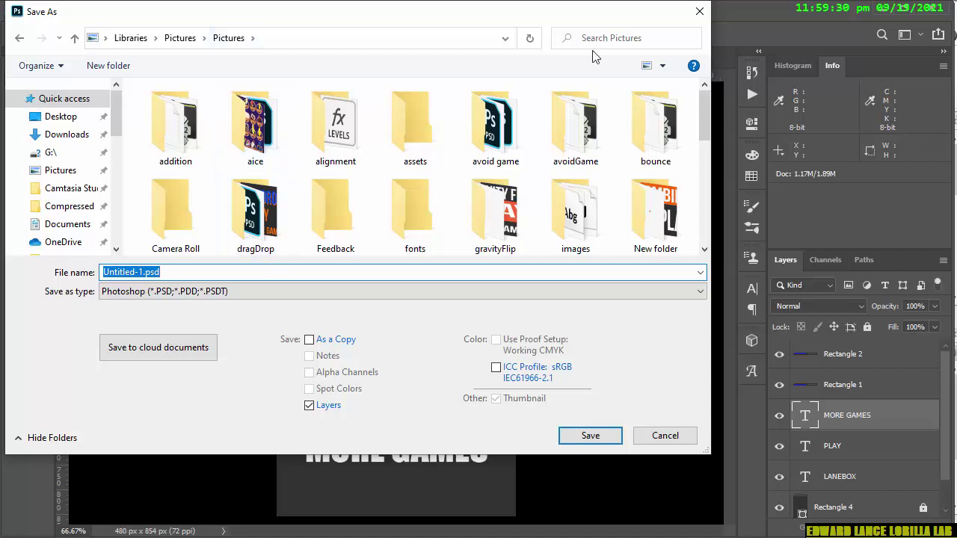
left_click(122, 69)
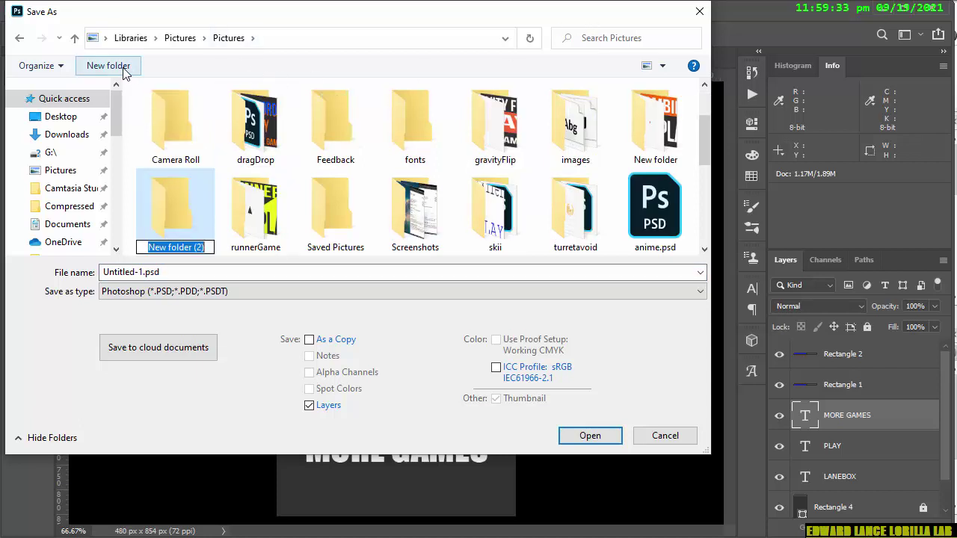
type("LANE")
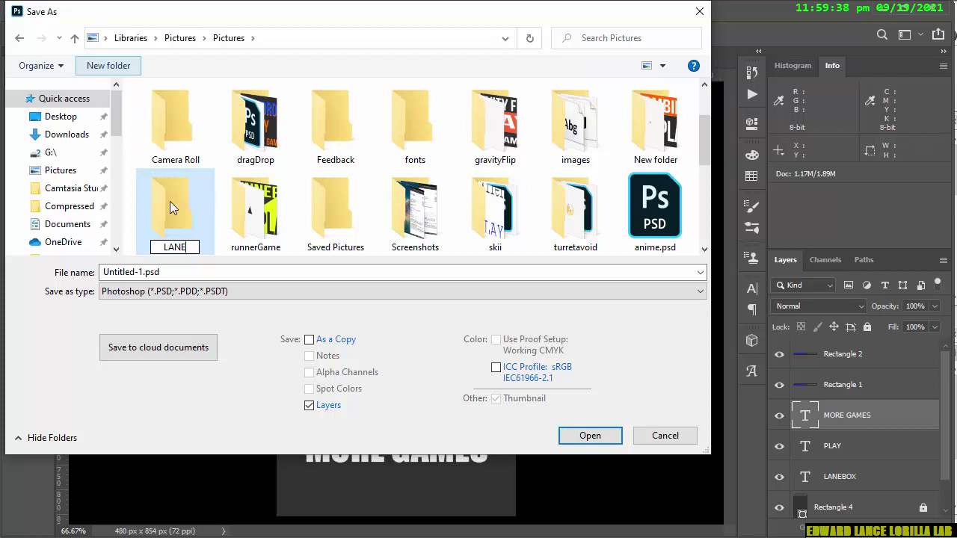
key("Return")
double_click(193, 222)
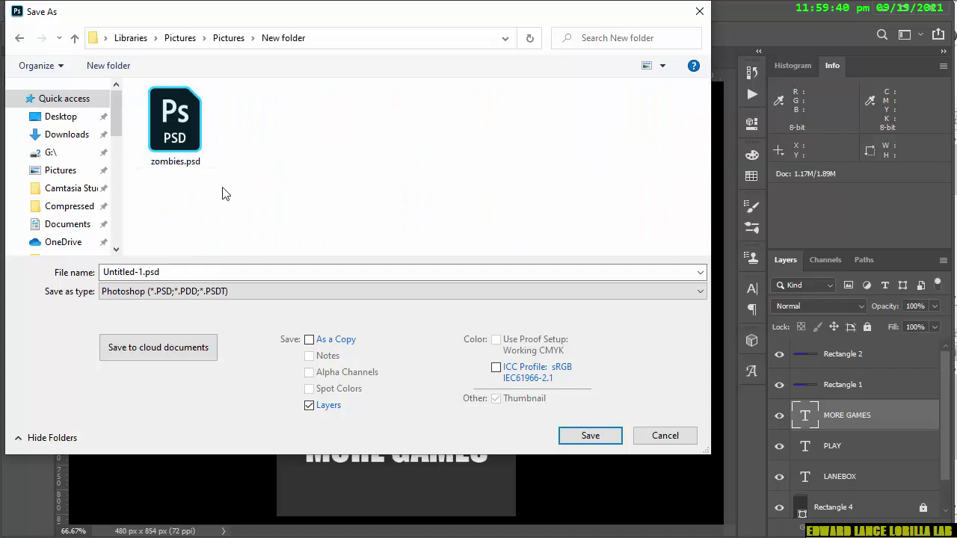
left_click(19, 37)
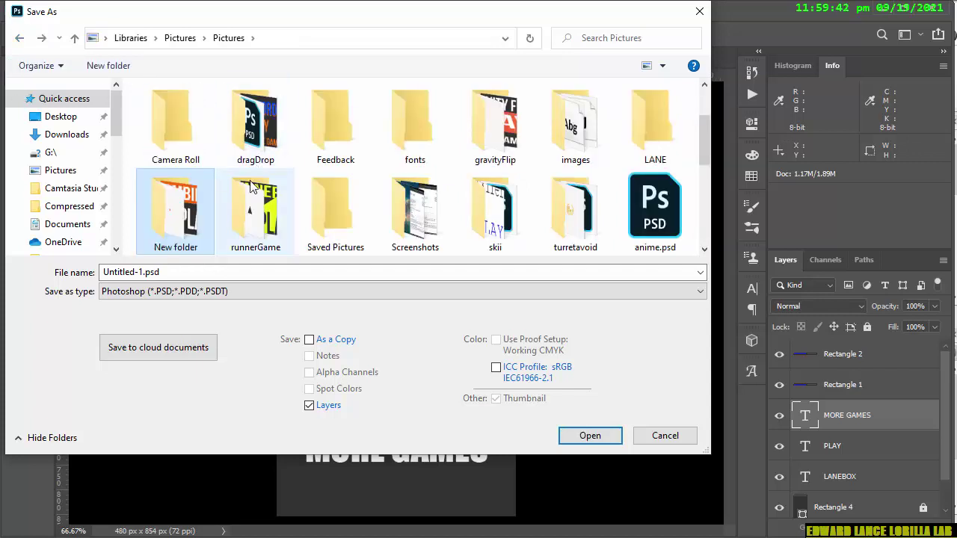
double_click(251, 193)
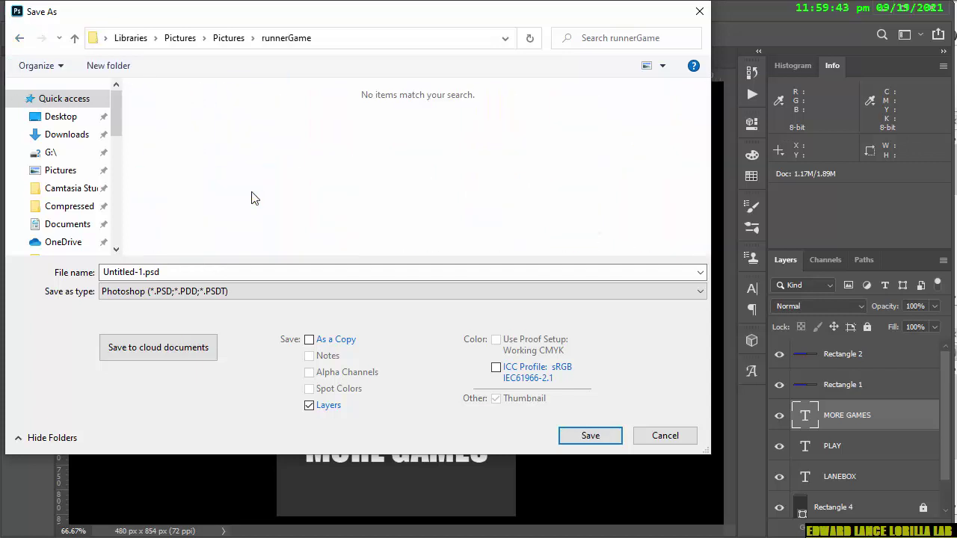
left_click(227, 38)
Save the document in the LANE folder as a Photoshop file named LANE, with Maximize Compatibility enabled
left_click(332, 187)
key("l")
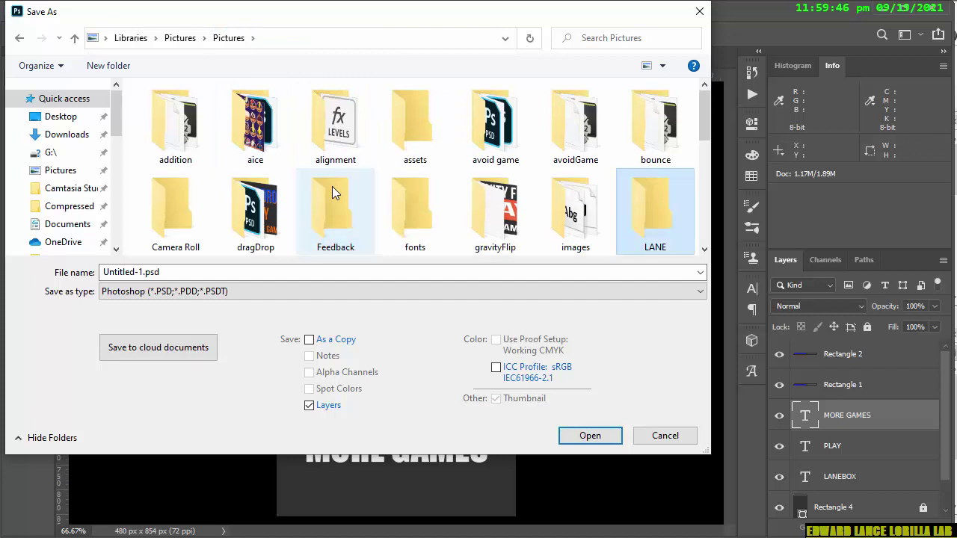
double_click(655, 216)
double_click(143, 273)
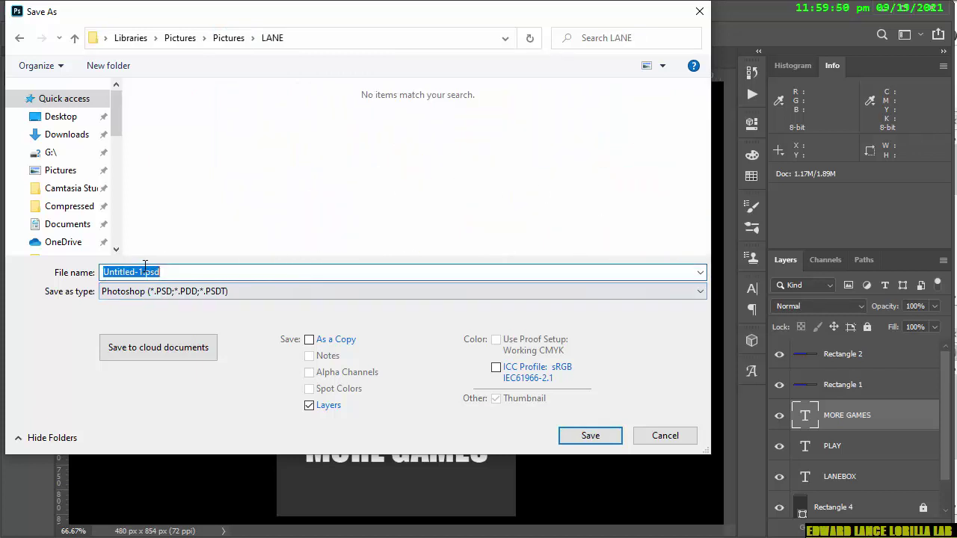
type("LANE")
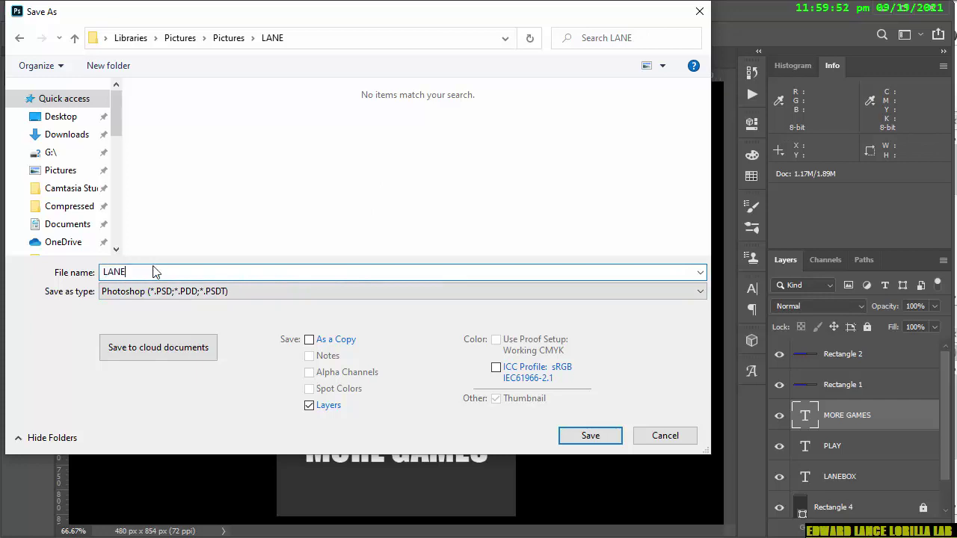
key("Return")
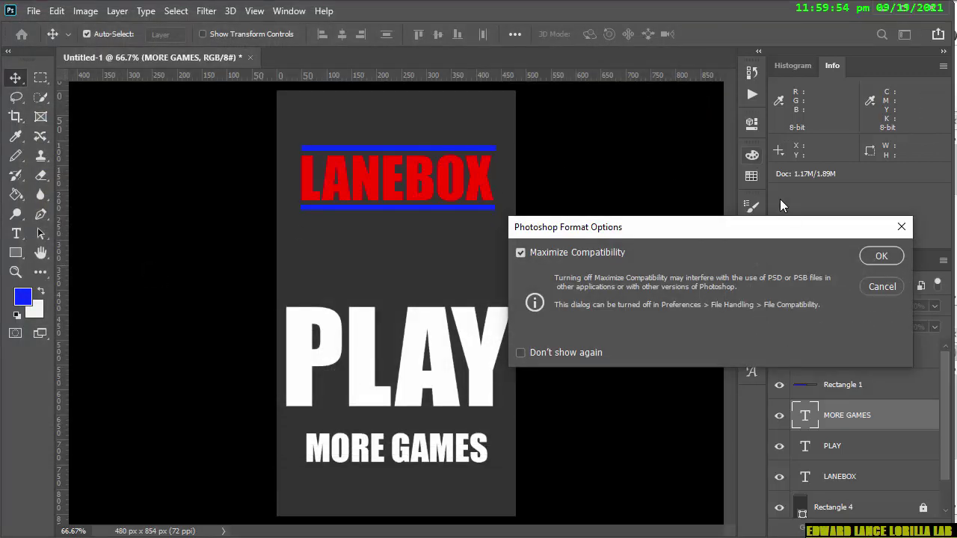
left_click(882, 257)
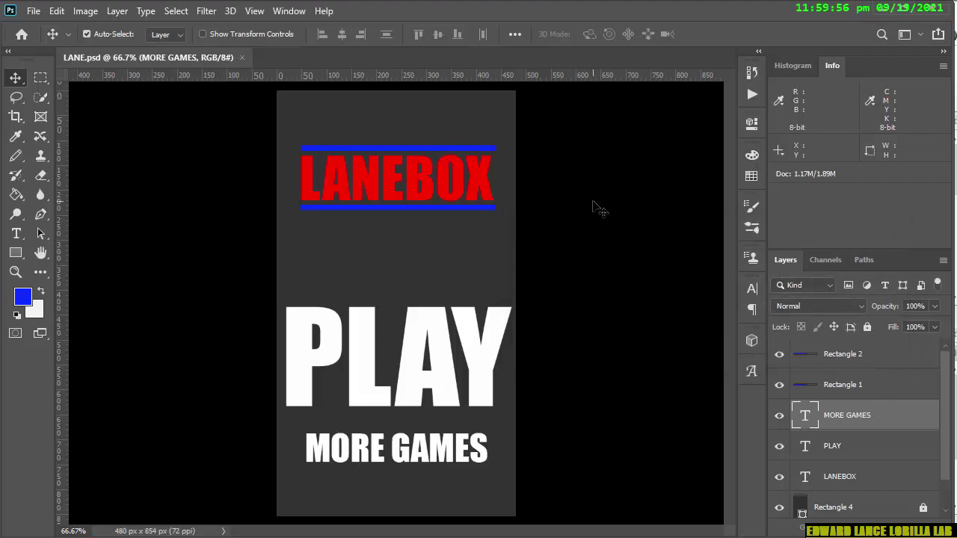
Export the title page for web as a PNG-24 image named LANE.png into the LANE folder within Pictures
key("ctrl+alt+shift+s")
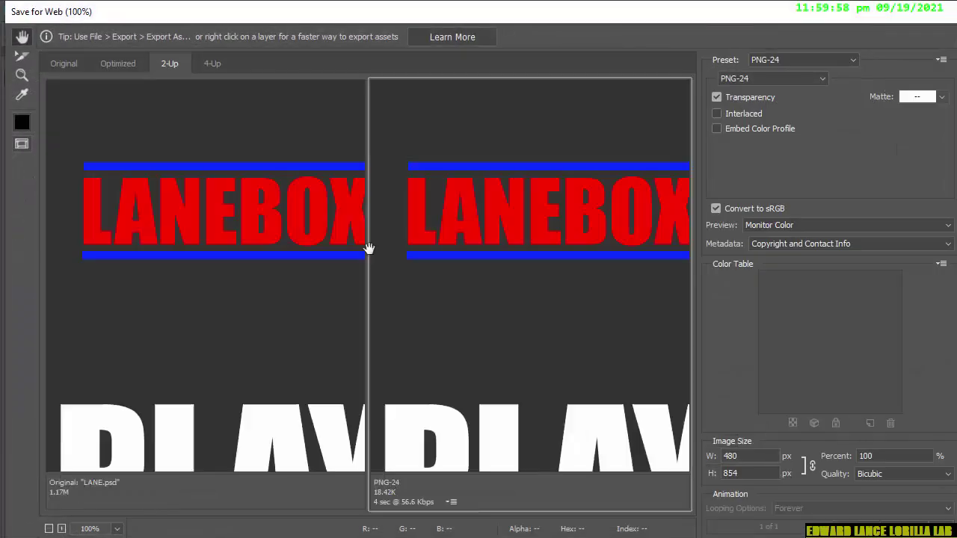
key("Return")
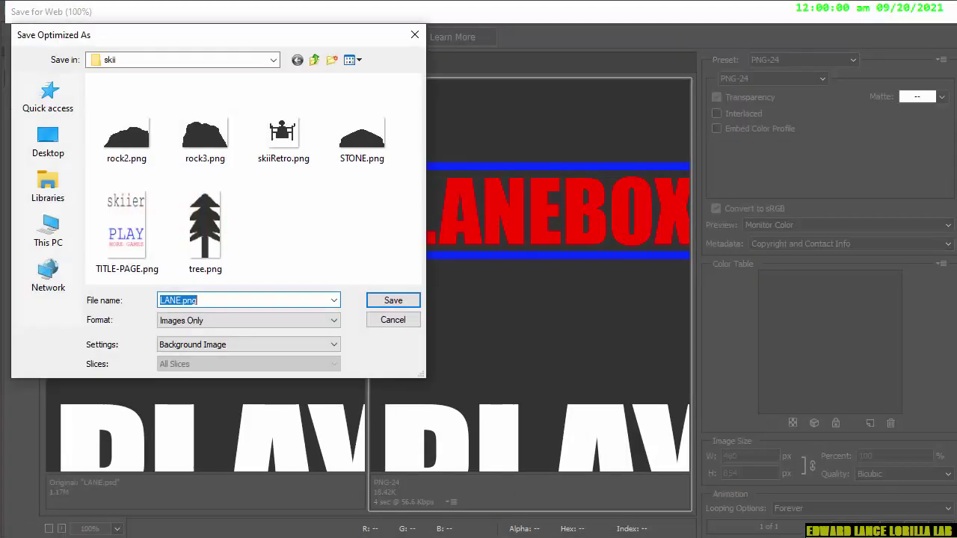
left_click(314, 60)
left_click(360, 115)
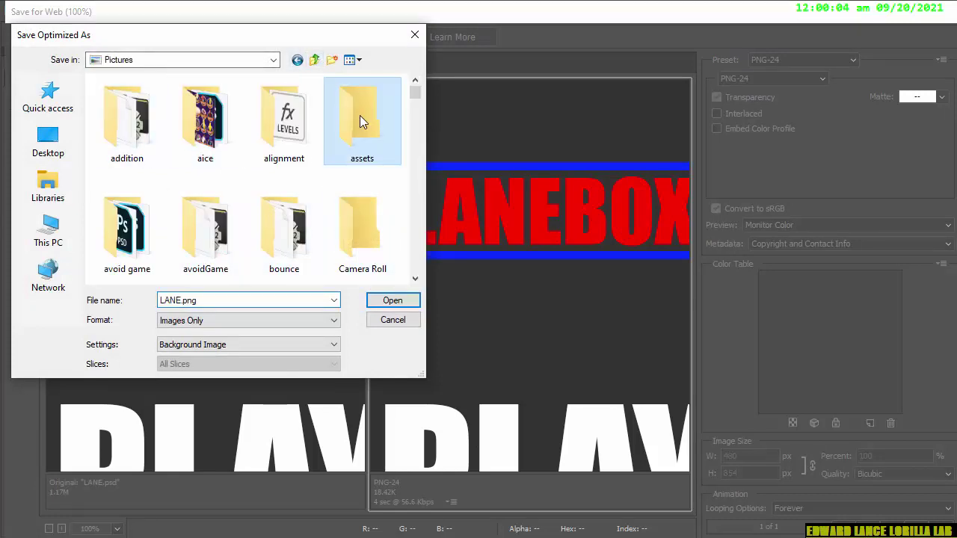
key("l")
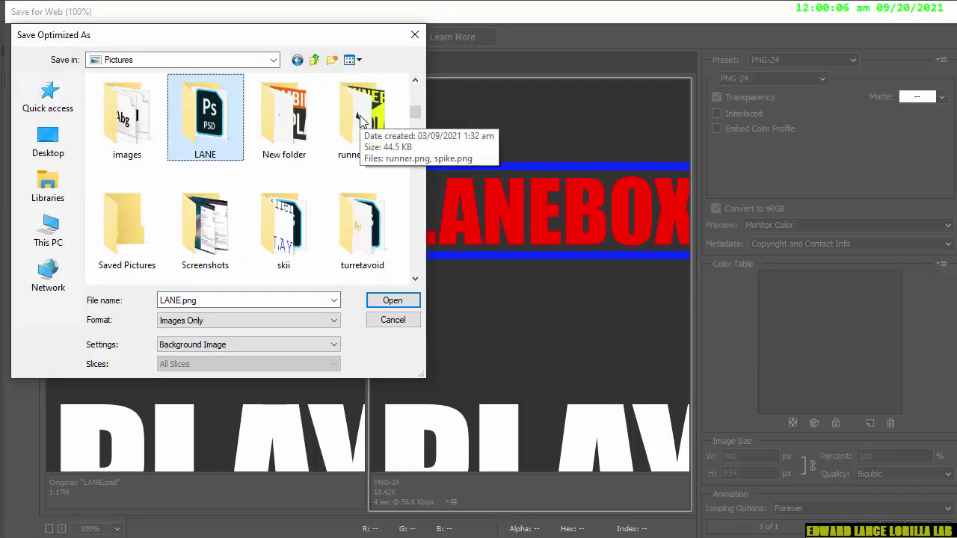
double_click(221, 135)
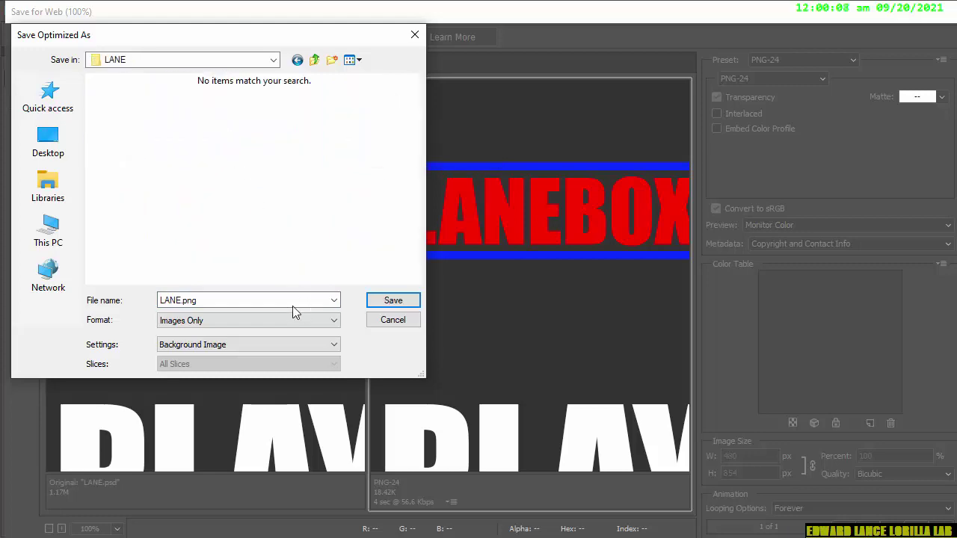
left_click(394, 300)
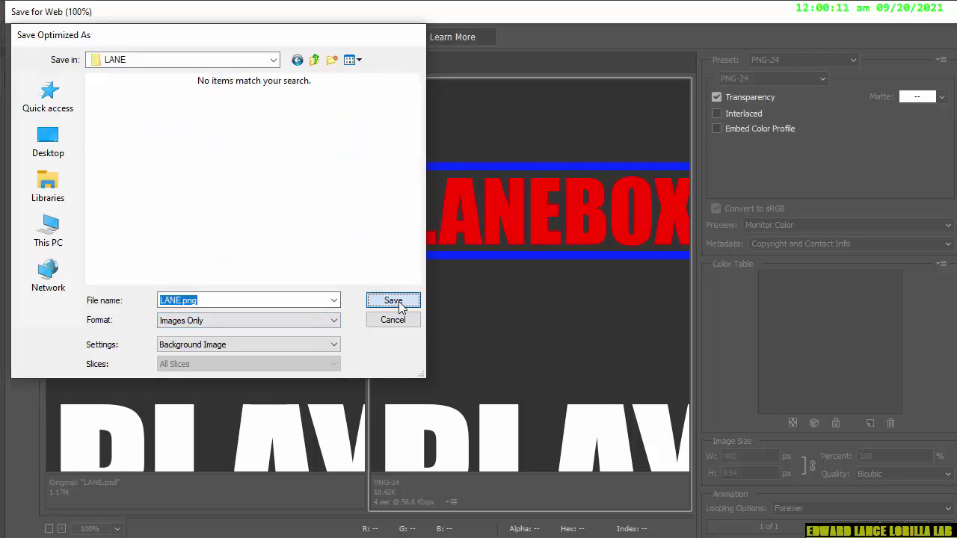